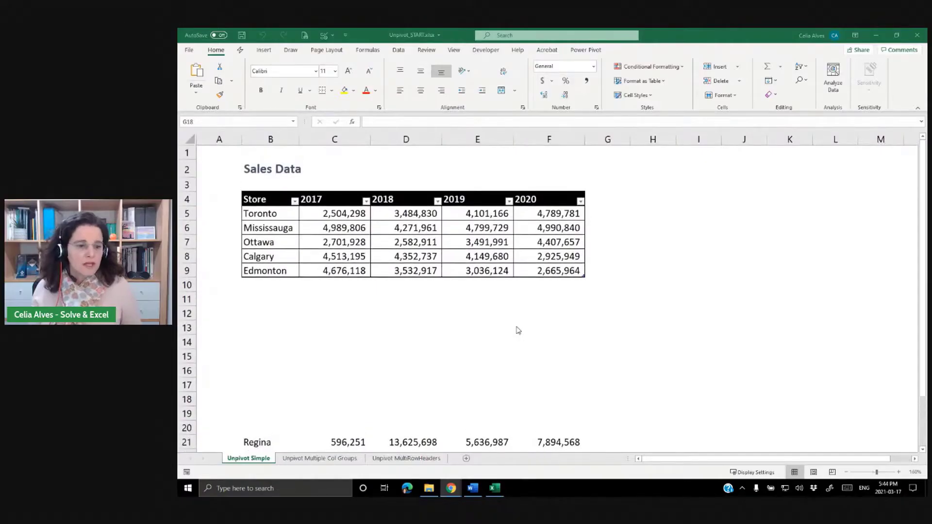
Point out the 2017, 2018 and 2020 year headers and the yearly sales figures.
{"action": "scroll", "coordinate": [518, 331], "scroll_direction": "up", "scroll_amount": 1}
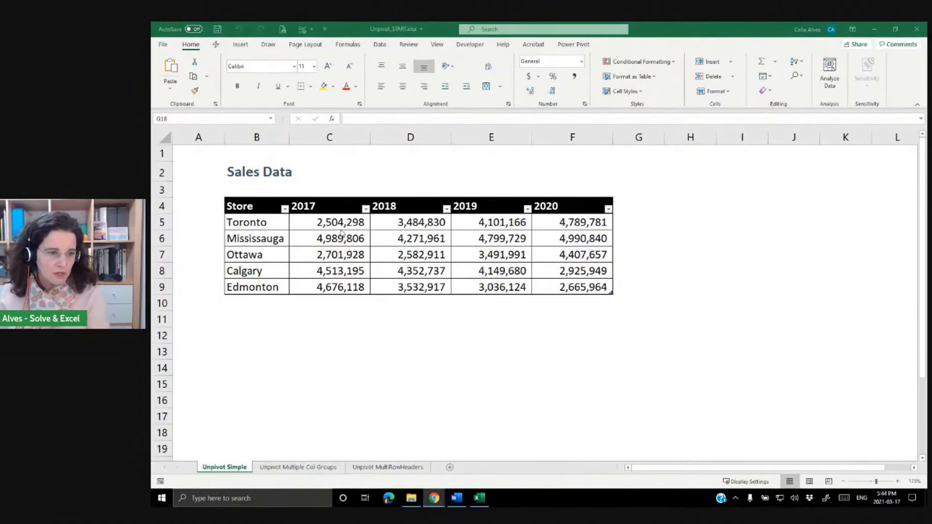
{"action": "left_click", "coordinate": [314, 204]}
{"action": "left_click", "coordinate": [383, 206]}
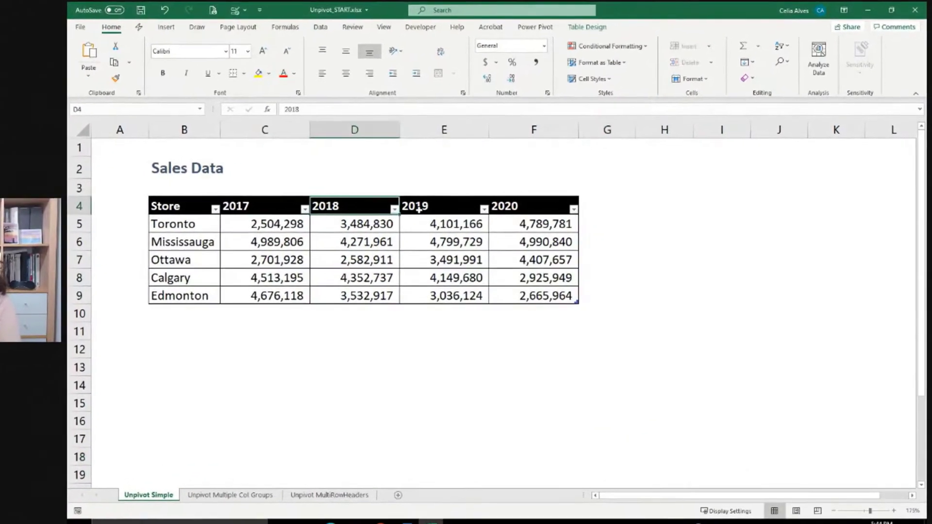
{"action": "left_click", "coordinate": [515, 208]}
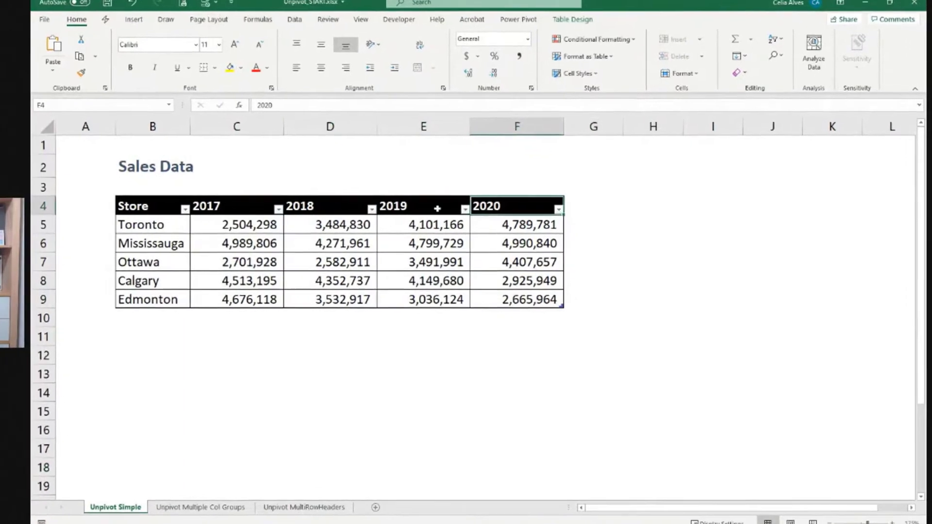
{"action": "left_click_drag", "start_coordinate": [260, 225], "coordinate": [494, 303]}
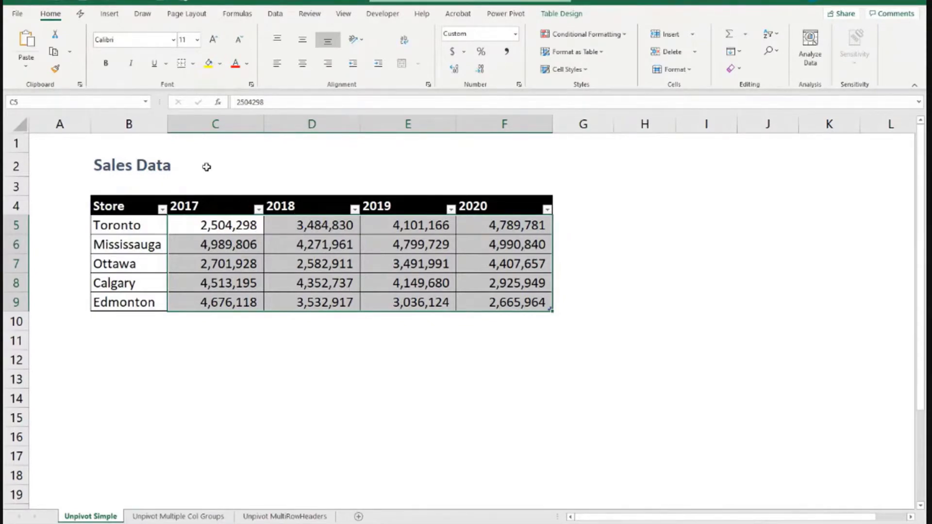
Hide row 2, which holds the Sales Data title.
{"action": "left_click", "coordinate": [139, 165]}
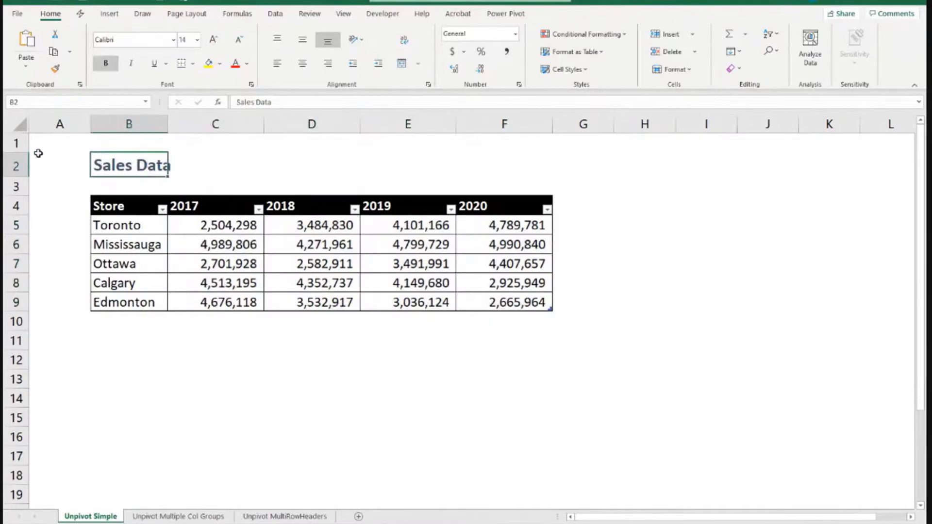
{"action": "left_click", "coordinate": [16, 166]}
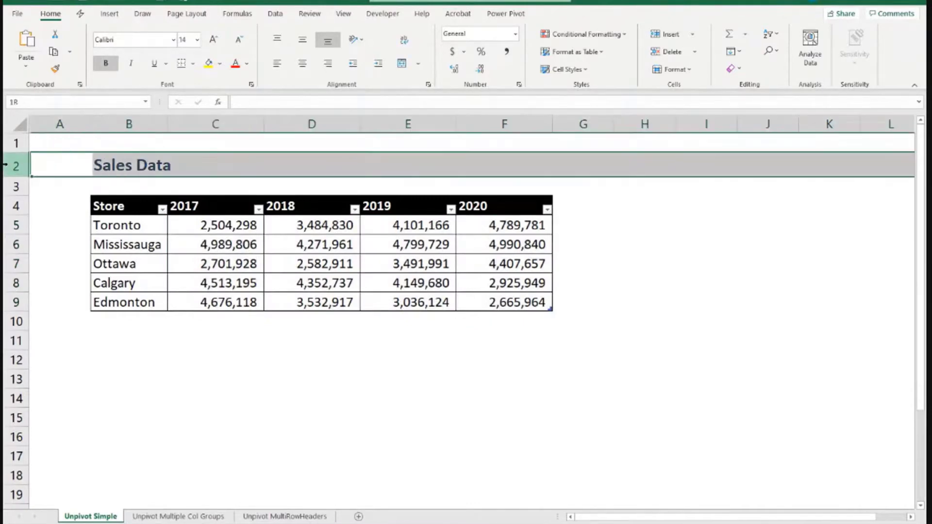
{"action": "right_click", "coordinate": [19, 165]}
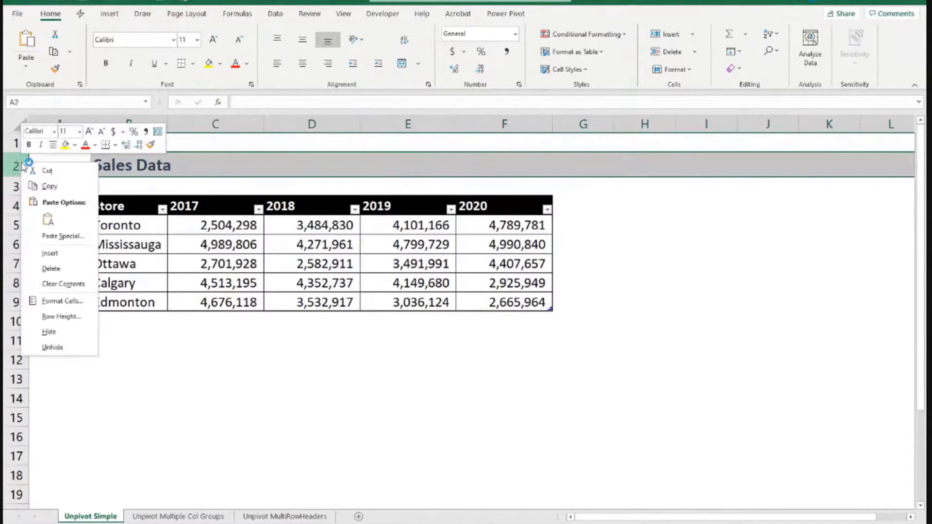
{"action": "left_click", "coordinate": [68, 332]}
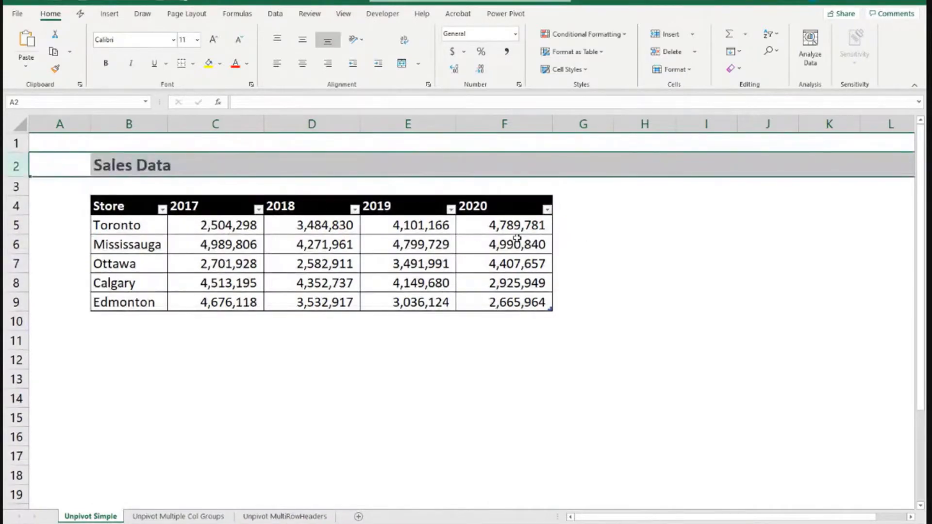
Highlight individual sales figures and the whole store sales table.
{"action": "left_click", "coordinate": [517, 239]}
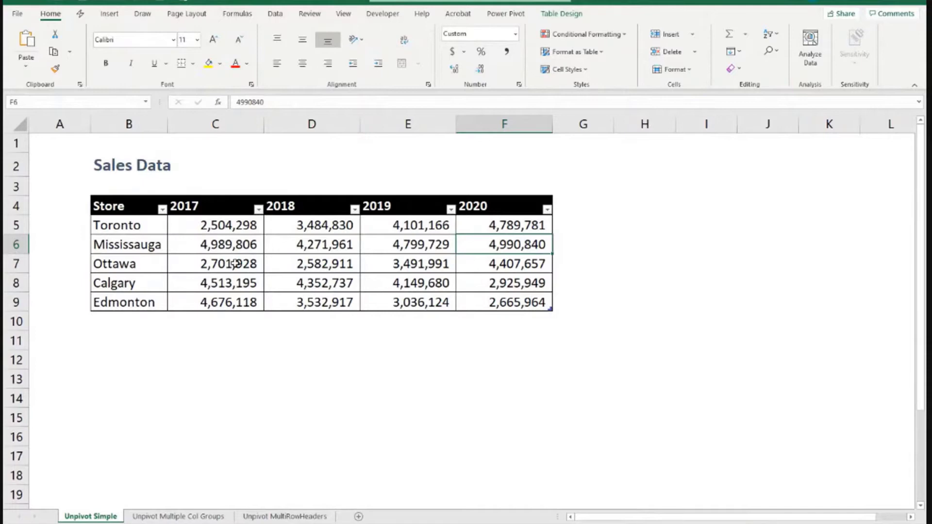
{"action": "left_click_drag", "start_coordinate": [127, 205], "coordinate": [512, 311]}
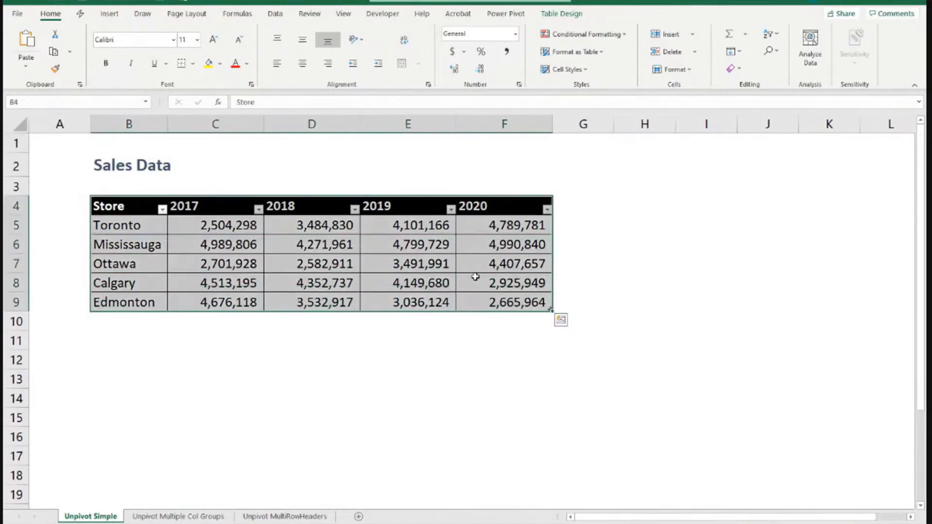
{"action": "left_click", "coordinate": [454, 249]}
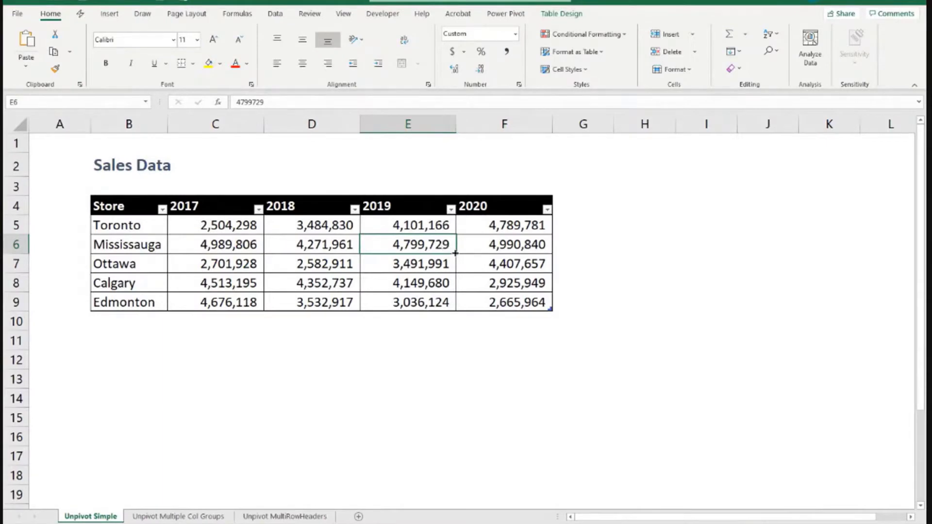
{"action": "left_click", "coordinate": [219, 261]}
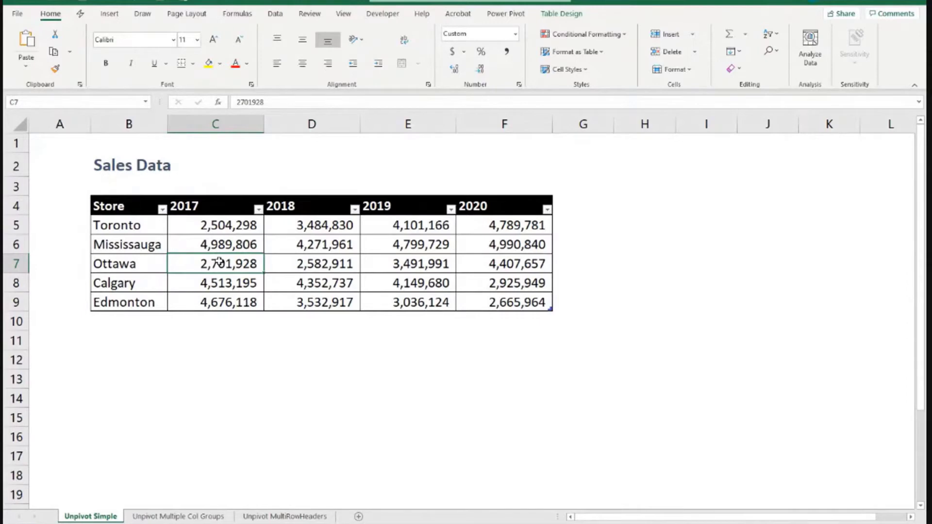
{"action": "key", "text": "Up"}
{"action": "key", "text": "Left"}
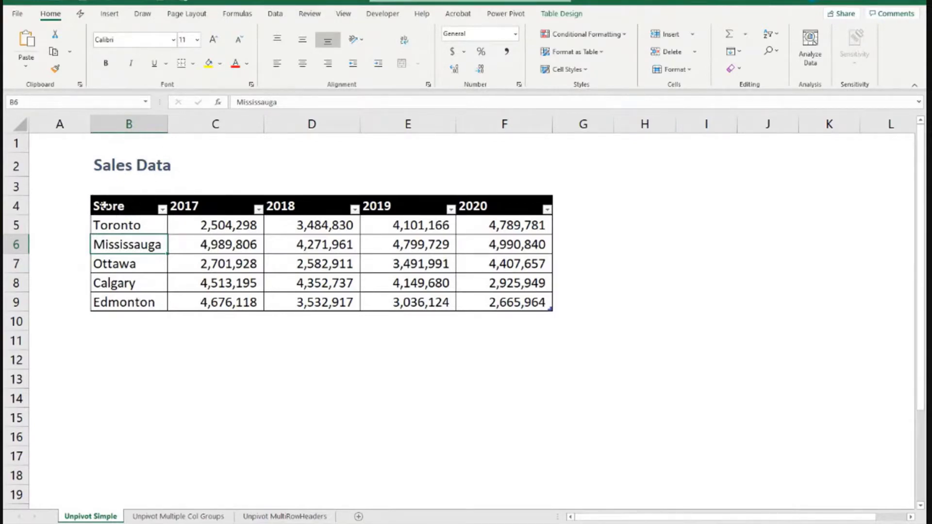
Highlight the Store column, each of the five store names, and the 2017 sales column.
{"action": "left_click", "coordinate": [116, 206]}
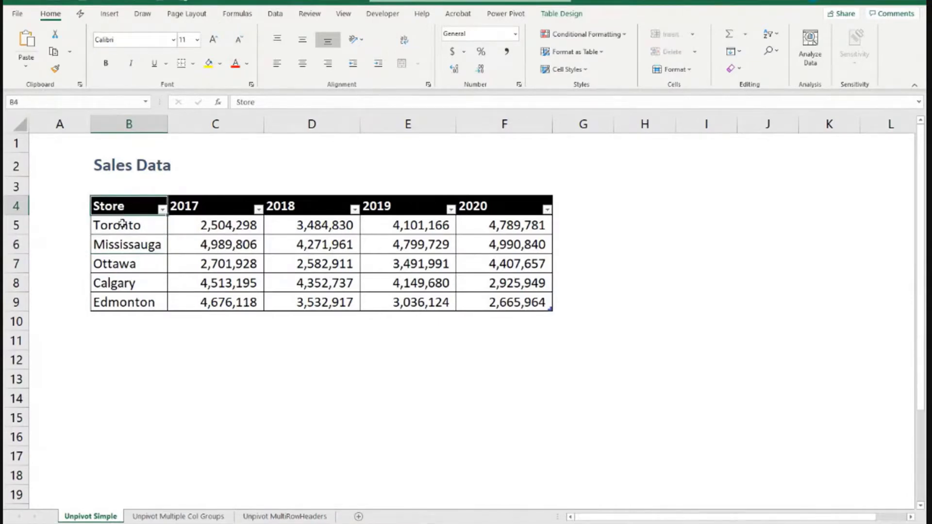
{"action": "left_click", "coordinate": [125, 226]}
{"action": "left_click", "coordinate": [127, 244]}
{"action": "left_click", "coordinate": [124, 264]}
{"action": "left_click", "coordinate": [125, 285]}
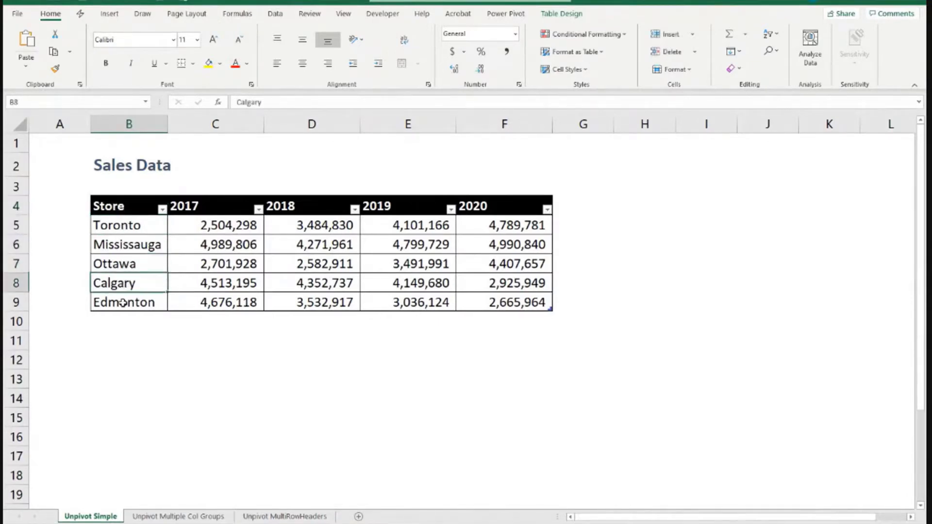
{"action": "left_click", "coordinate": [125, 302]}
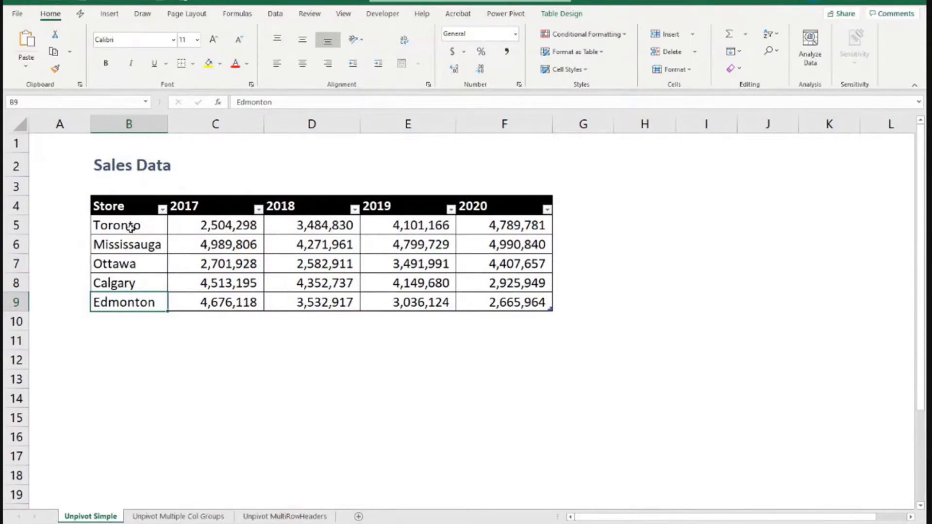
{"action": "left_click_drag", "start_coordinate": [125, 226], "coordinate": [126, 302]}
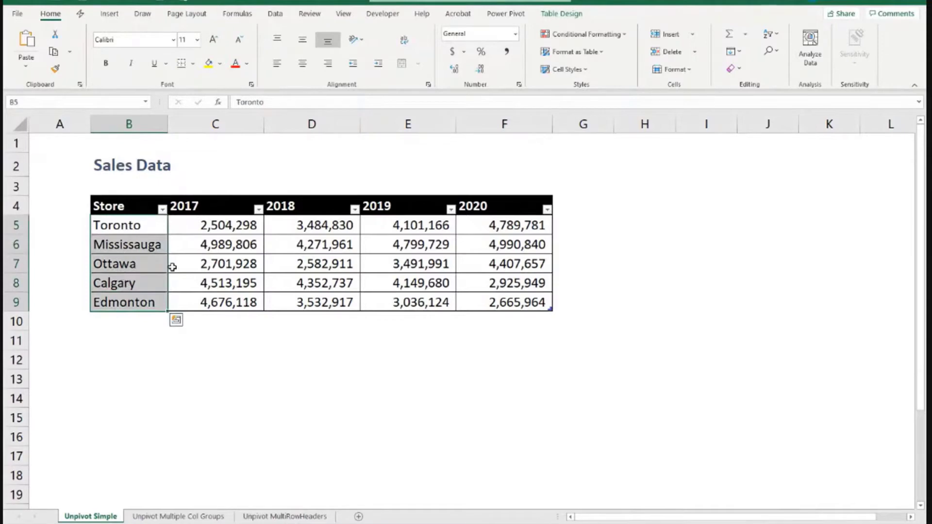
{"action": "left_click", "coordinate": [230, 244]}
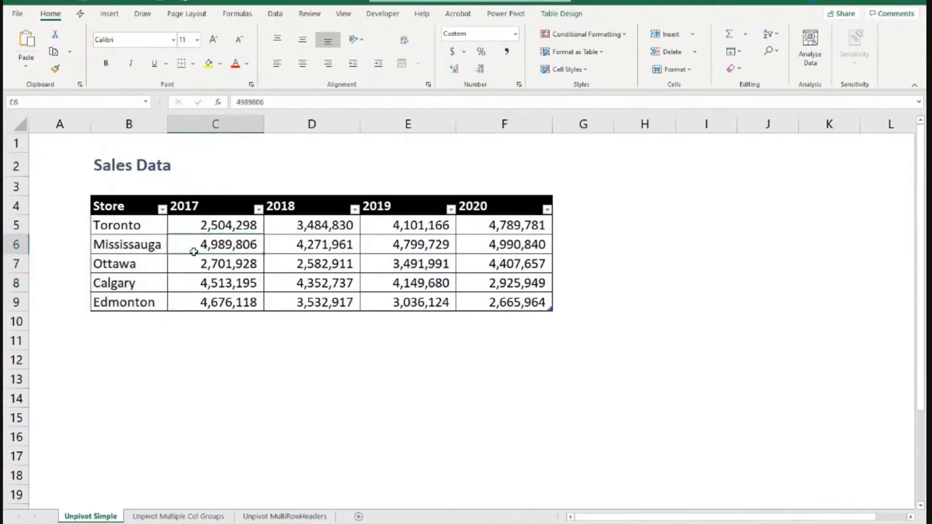
{"action": "left_click_drag", "start_coordinate": [230, 232], "coordinate": [221, 300]}
{"action": "left_click", "coordinate": [197, 210]}
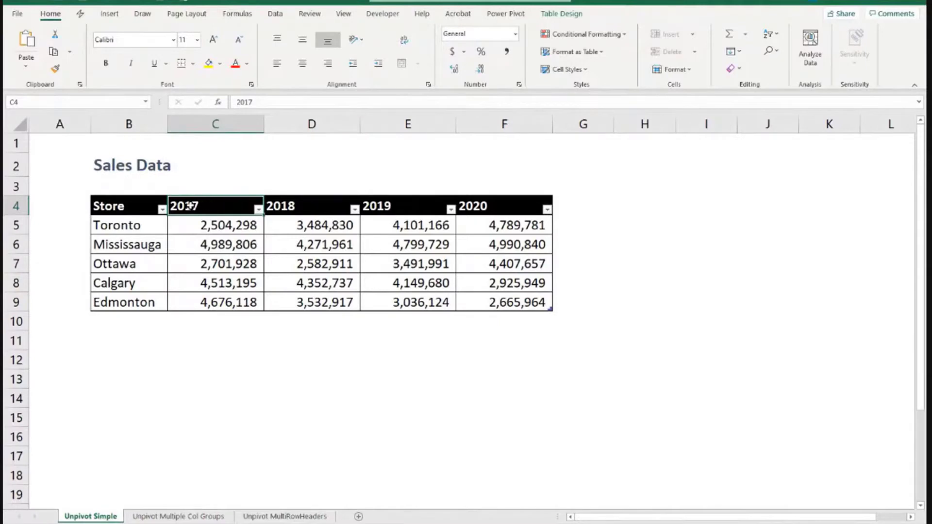
Highlight Toronto's row, the year headers and the entire store sales table.
{"action": "left_click", "coordinate": [134, 224]}
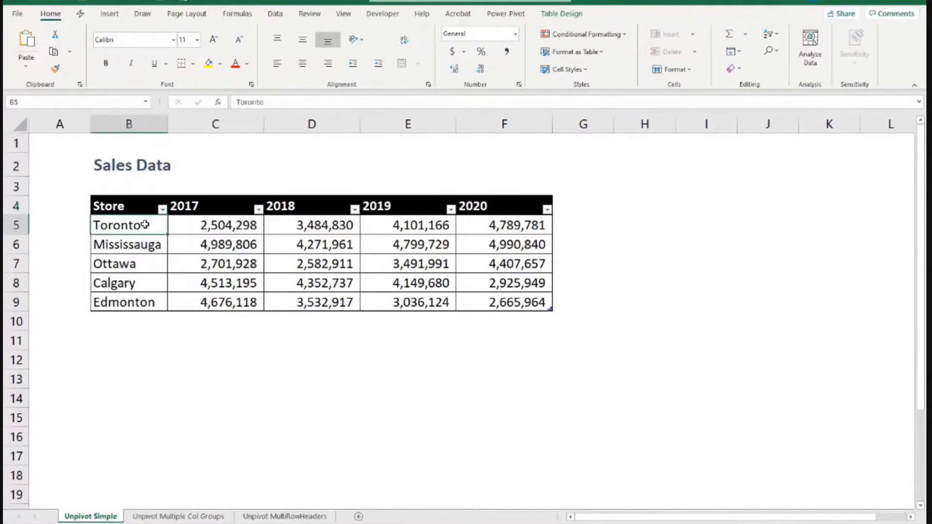
{"action": "left_click_drag", "start_coordinate": [191, 203], "coordinate": [494, 204]}
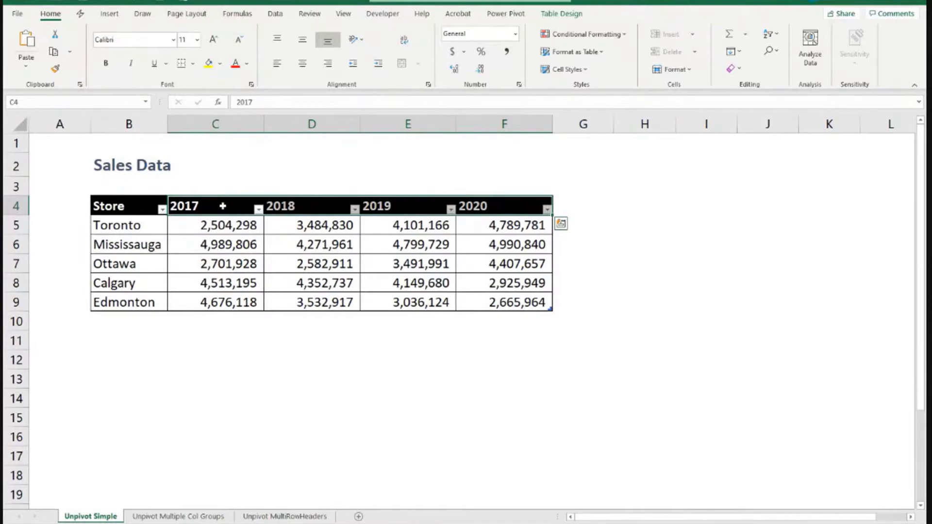
{"action": "left_click_drag", "start_coordinate": [203, 227], "coordinate": [495, 225]}
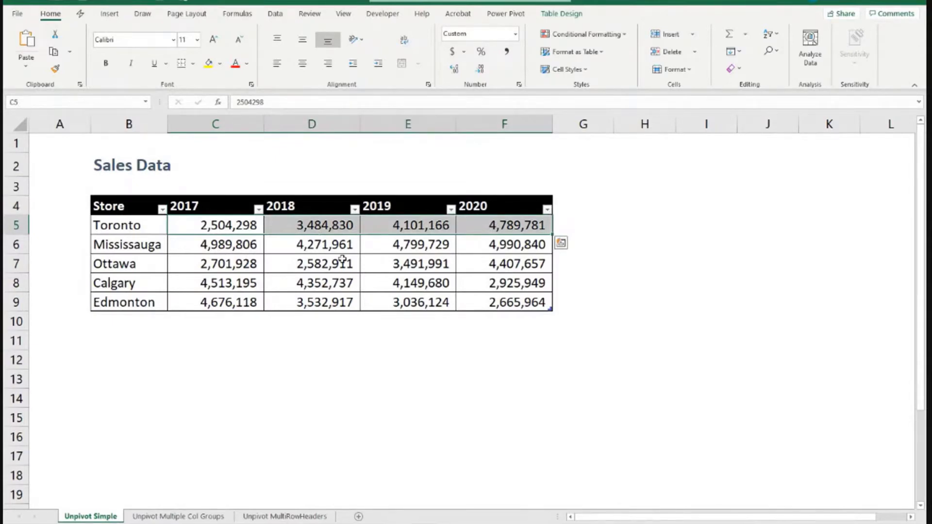
{"action": "left_click_drag", "start_coordinate": [155, 207], "coordinate": [537, 301]}
Bring the sales table into Power Query as Table1 via Data > From Table/Range.
{"action": "left_click", "coordinate": [385, 282]}
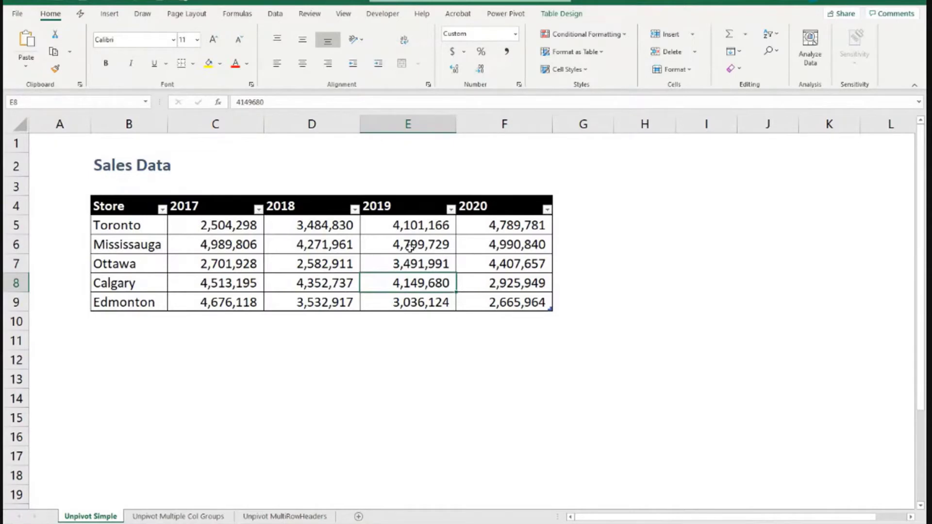
{"action": "left_click", "coordinate": [410, 248]}
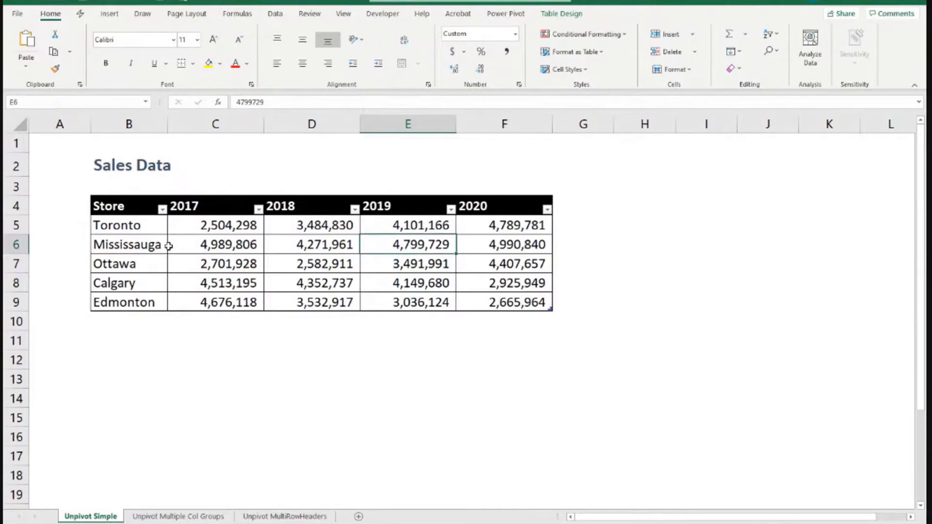
{"action": "key", "text": "Down"}
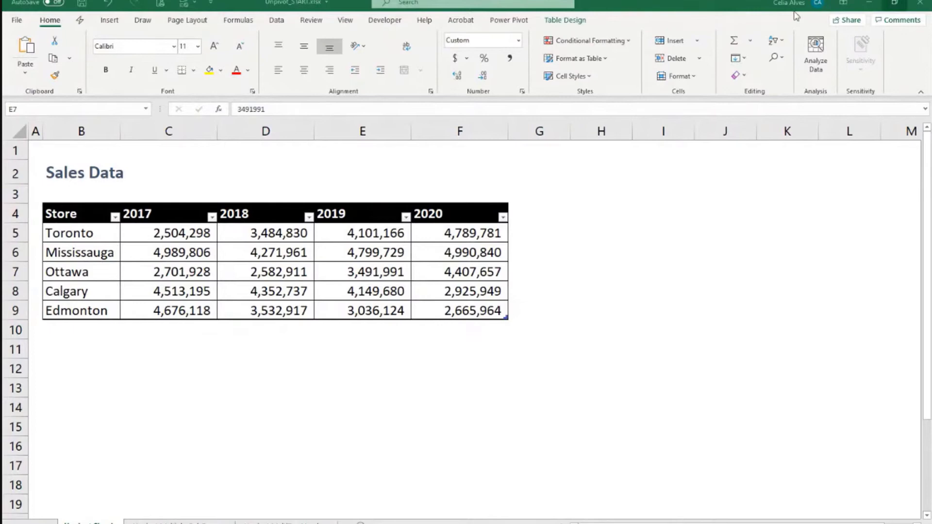
{"action": "left_click", "coordinate": [262, 248]}
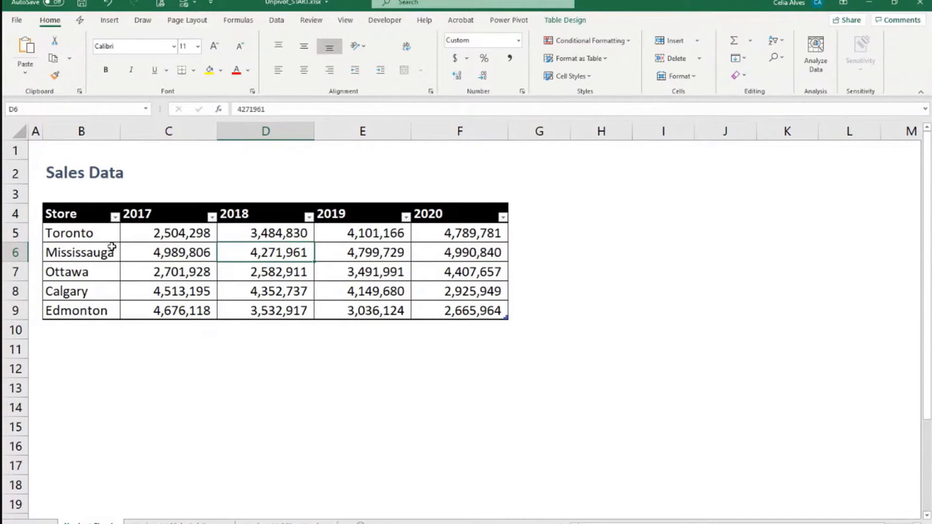
{"action": "left_click", "coordinate": [277, 20]}
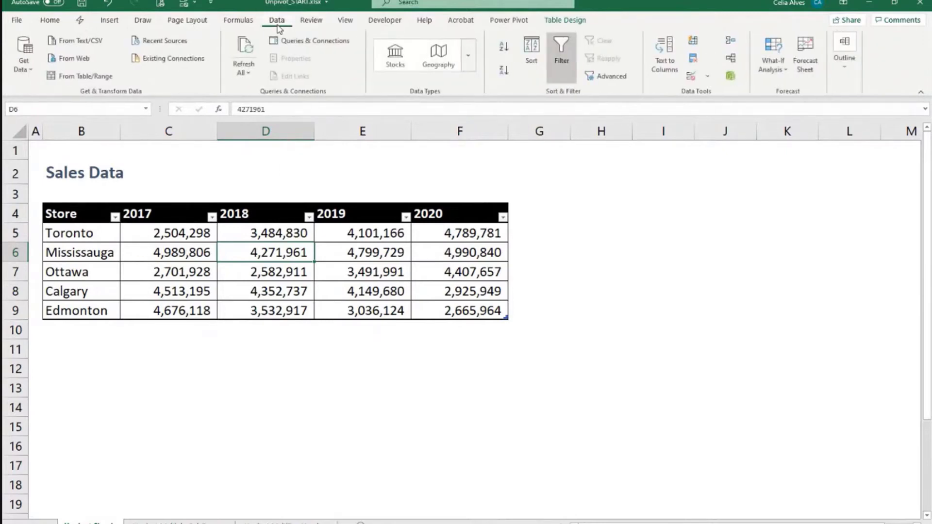
{"action": "left_click", "coordinate": [84, 77]}
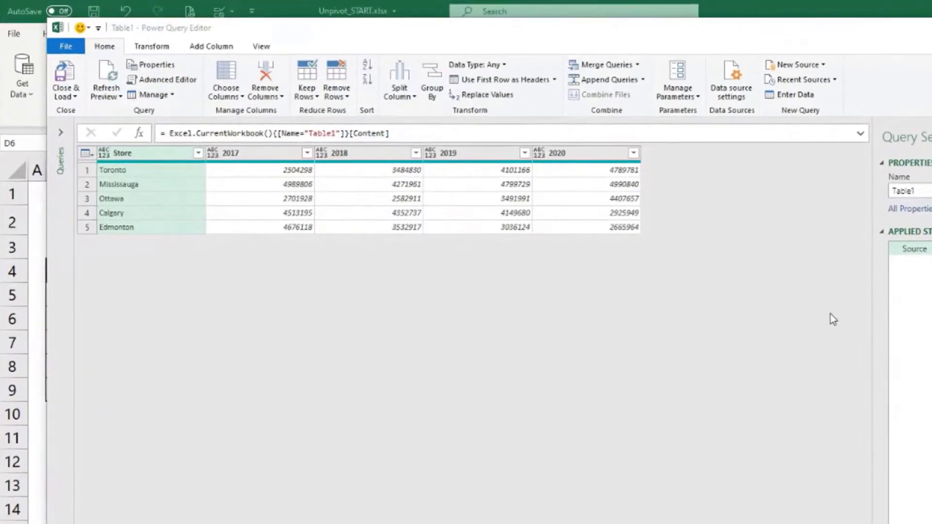
Select the 2017 column and extend the selection through the 2020 column.
{"action": "left_click", "coordinate": [246, 155]}
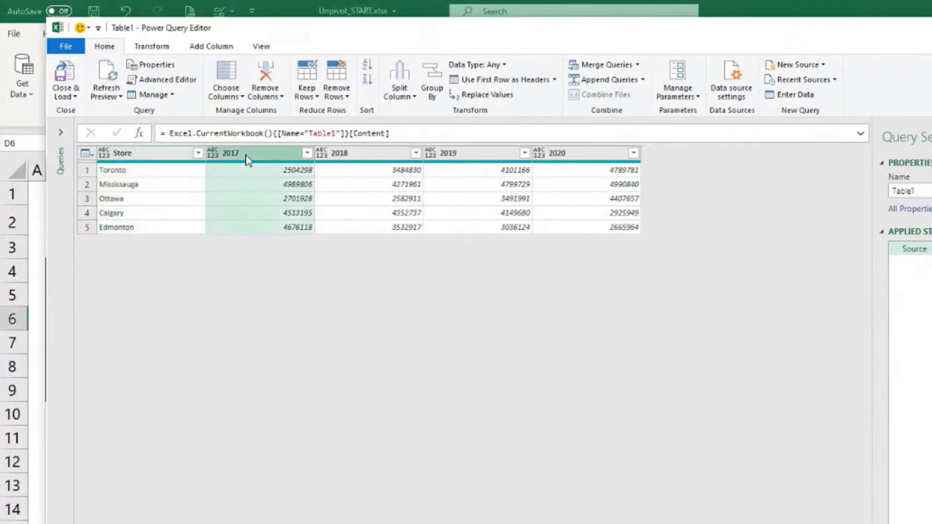
{"action": "left_click", "coordinate": [576, 157], "text": "shift"}
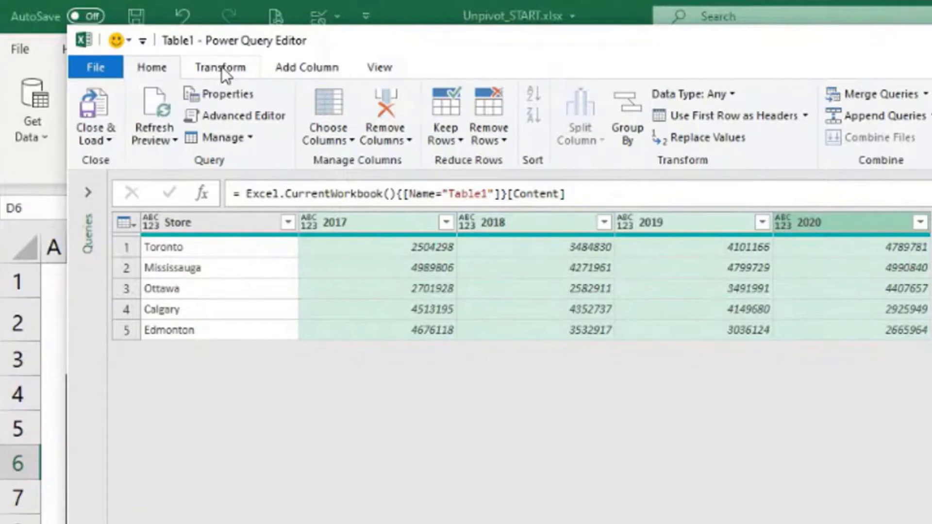
Unpivot the selected 2017–2020 columns into Attribute and Value rows.
{"action": "left_click", "coordinate": [235, 68]}
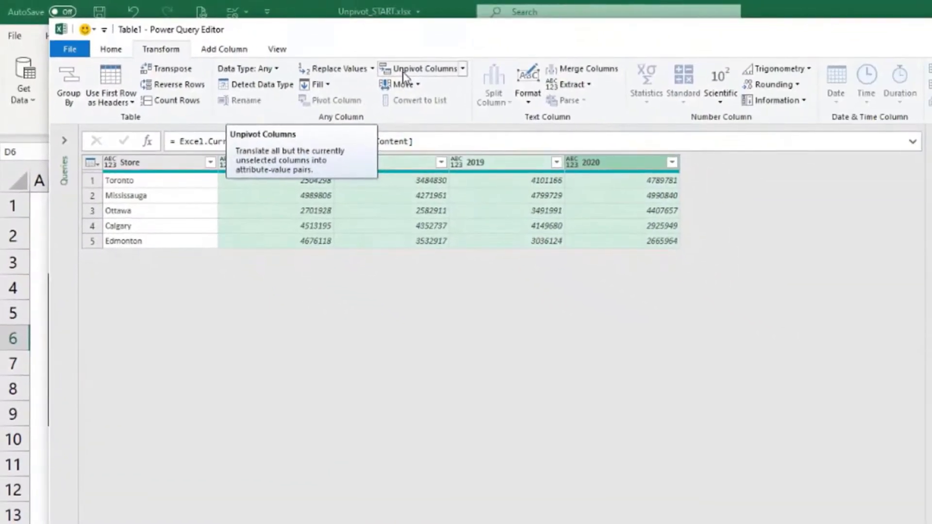
{"action": "right_click", "coordinate": [415, 165]}
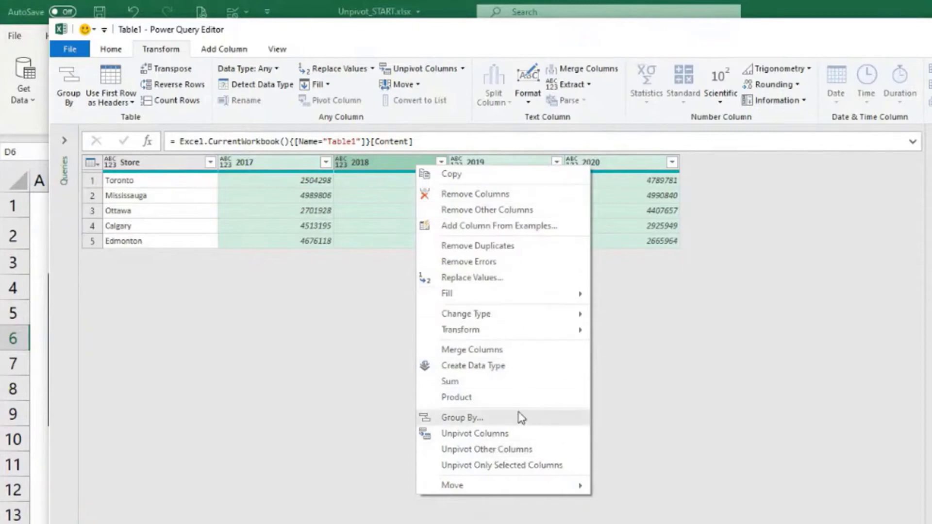
{"action": "left_click", "coordinate": [504, 436]}
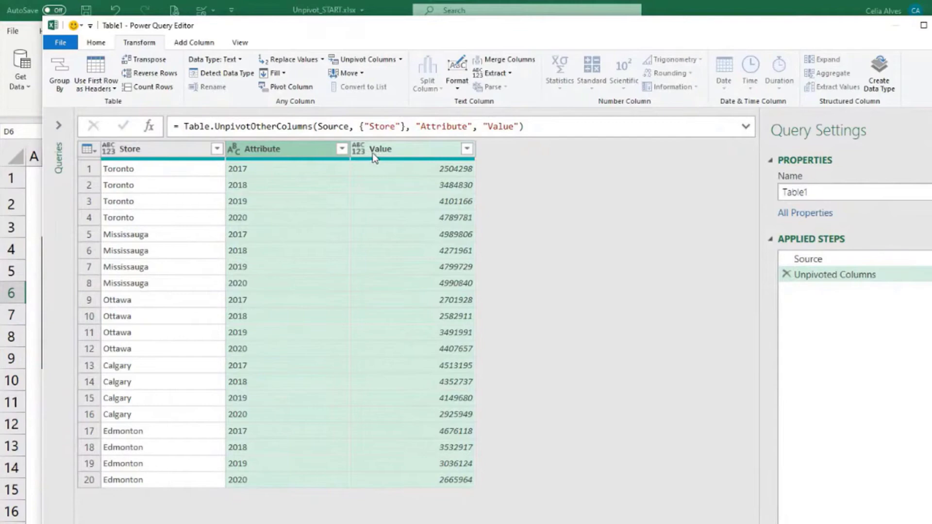
Rename the Attribute column to Year.
{"action": "left_click", "coordinate": [273, 149]}
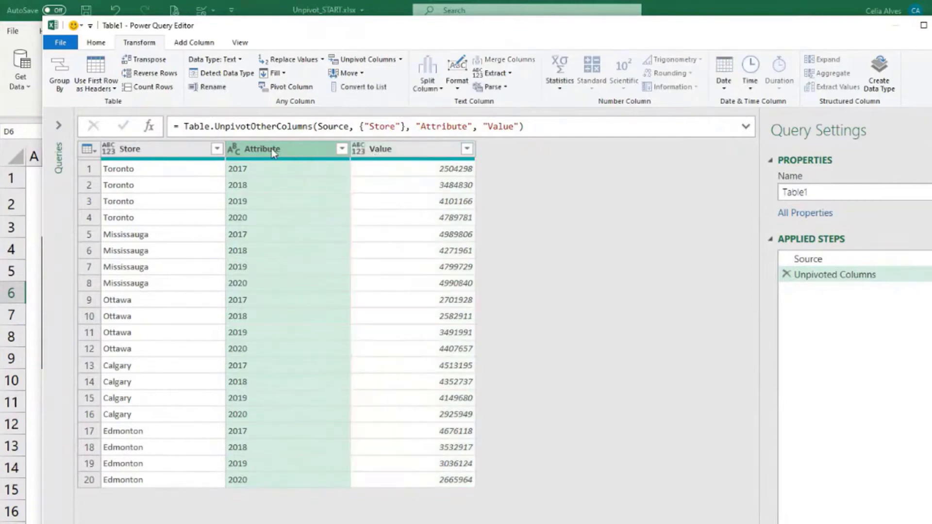
{"action": "left_click_drag", "start_coordinate": [420, 126], "coordinate": [468, 126]}
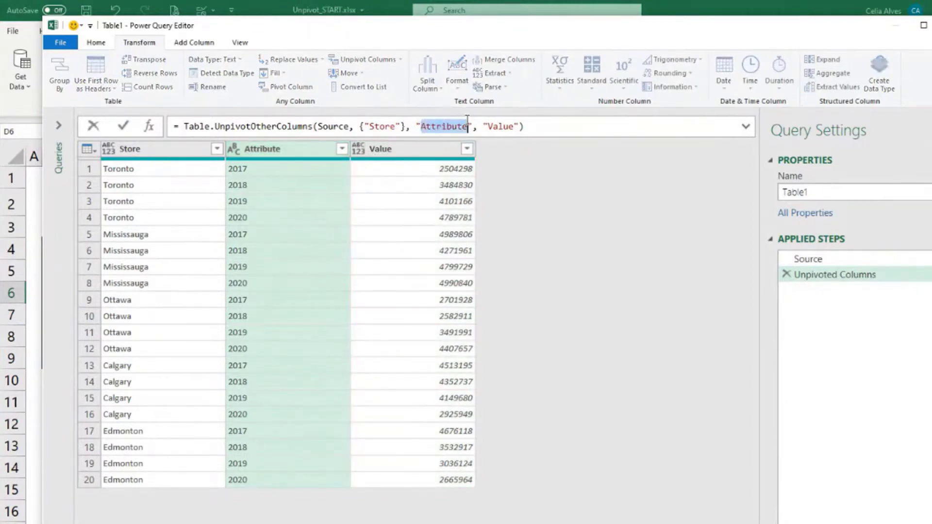
{"action": "left_click", "coordinate": [279, 151]}
{"action": "double_click", "coordinate": [273, 150]}
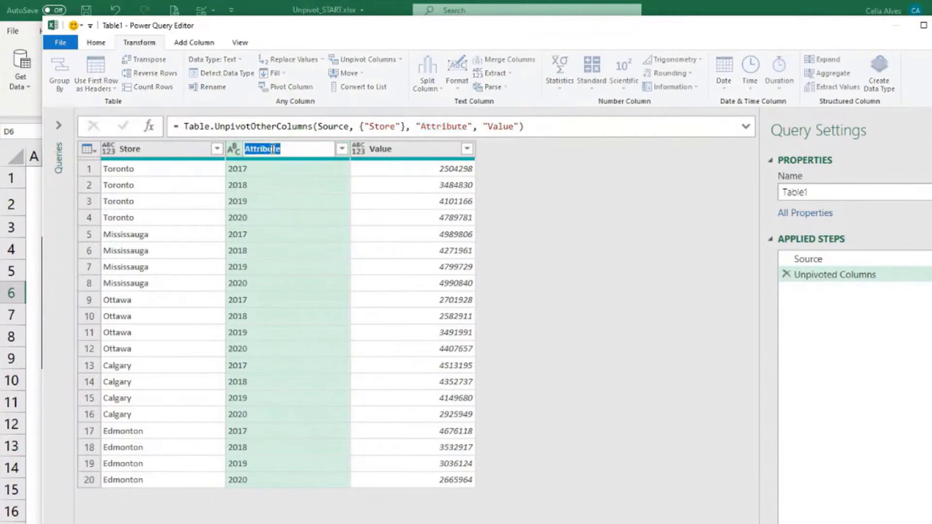
{"action": "type", "text": "Year"}
{"action": "key", "text": "Return"}
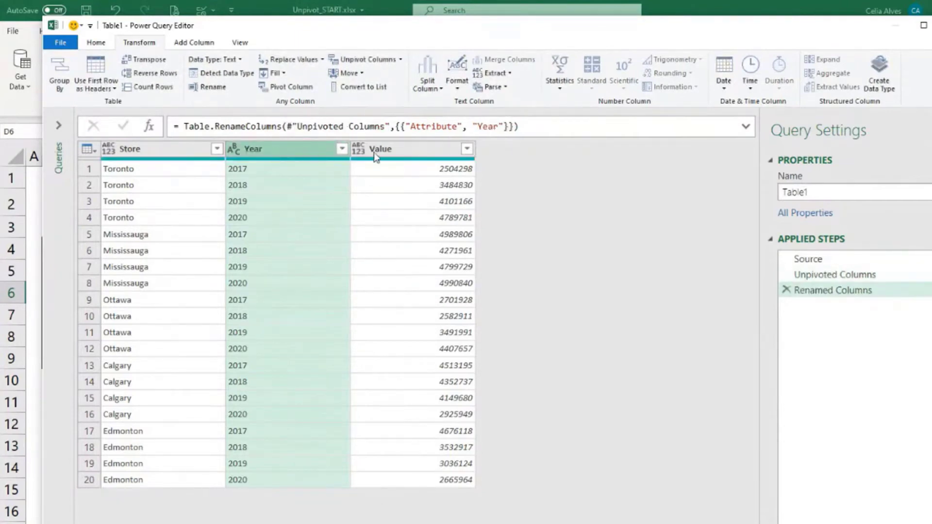
Rename the Value column to Sales Amount.
{"action": "left_click", "coordinate": [382, 154]}
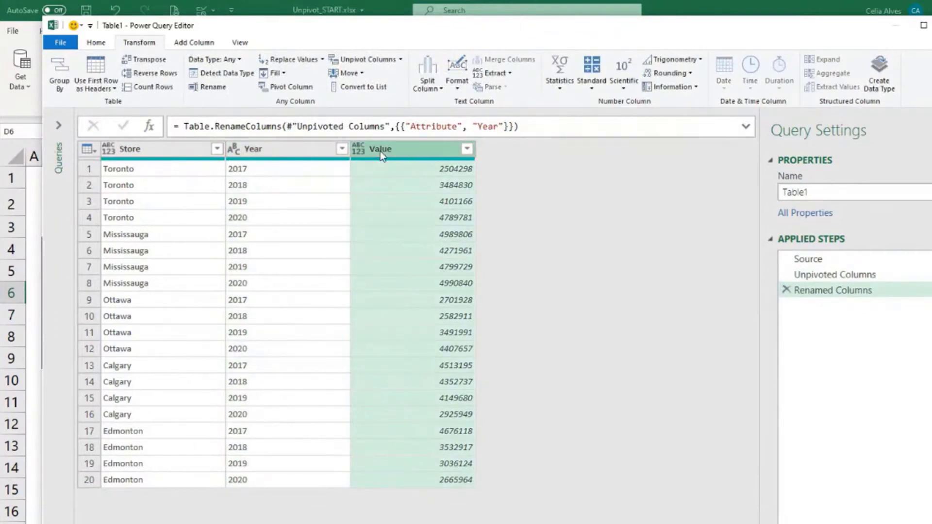
{"action": "double_click", "coordinate": [380, 150]}
{"action": "type", "text": "Sales Amount"}
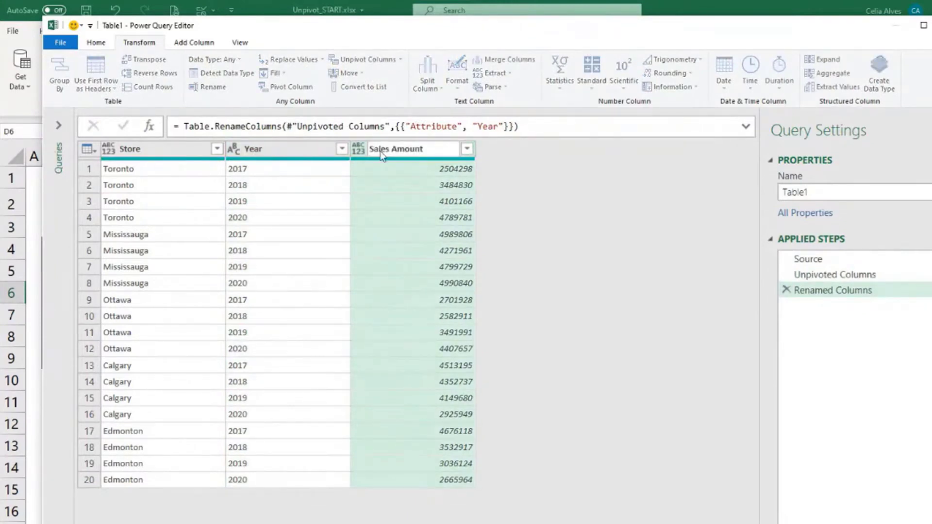
{"action": "key", "text": "Return"}
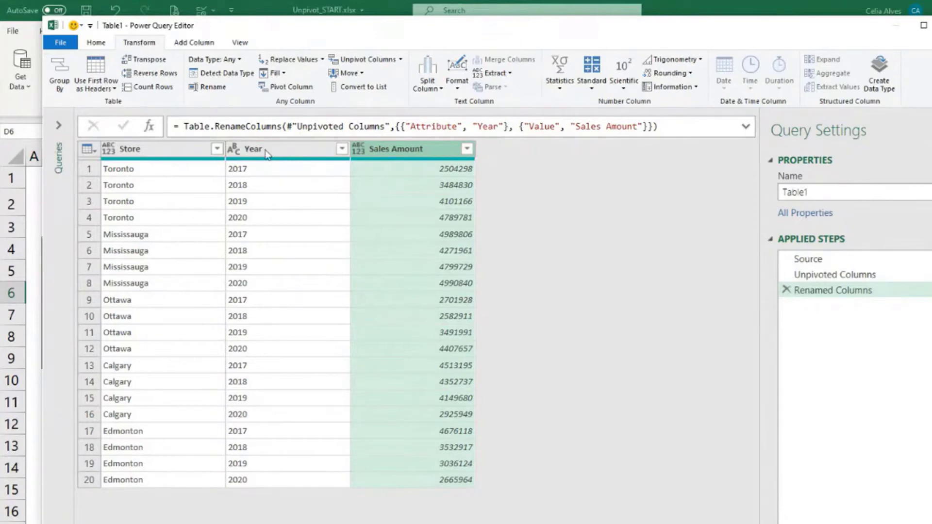
Set Store to Text, Year to Whole Number and Sales Amount to Currency.
{"action": "left_click", "coordinate": [140, 151]}
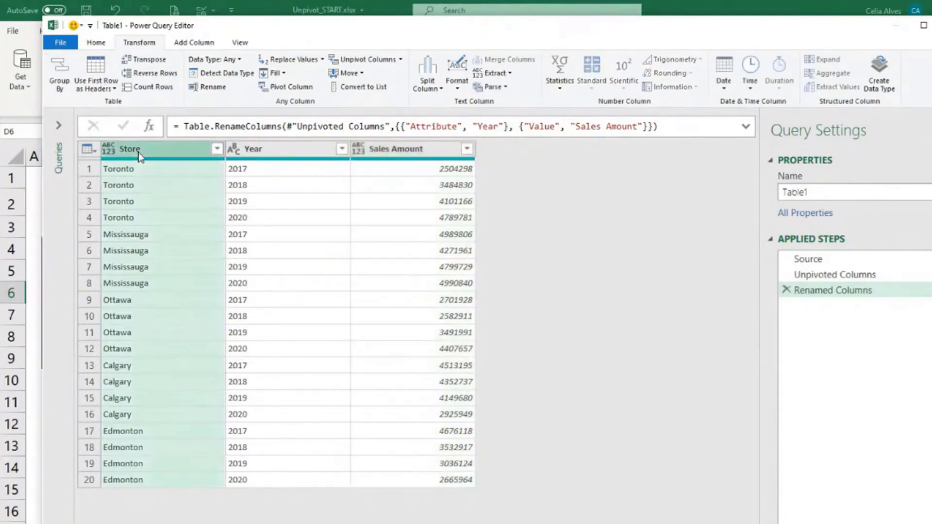
{"action": "left_click", "coordinate": [116, 149]}
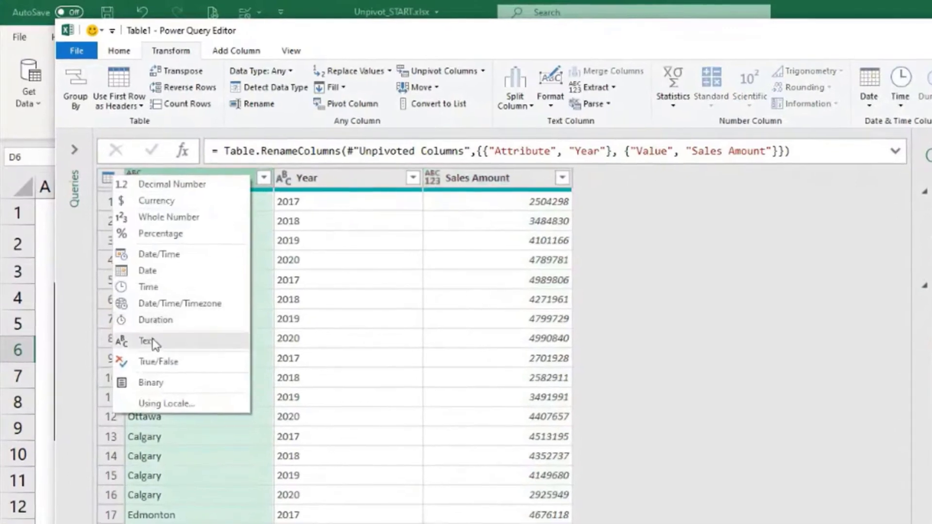
{"action": "left_click", "coordinate": [139, 323]}
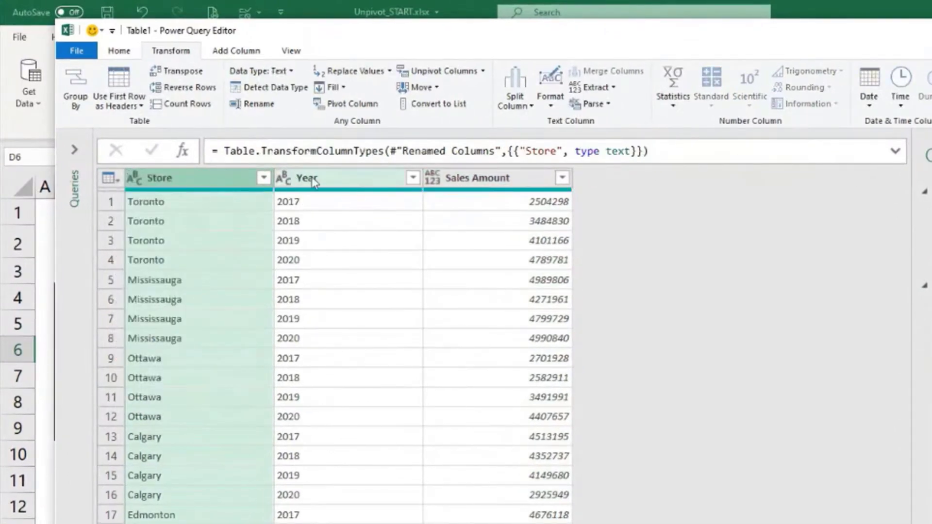
{"action": "left_click", "coordinate": [281, 178]}
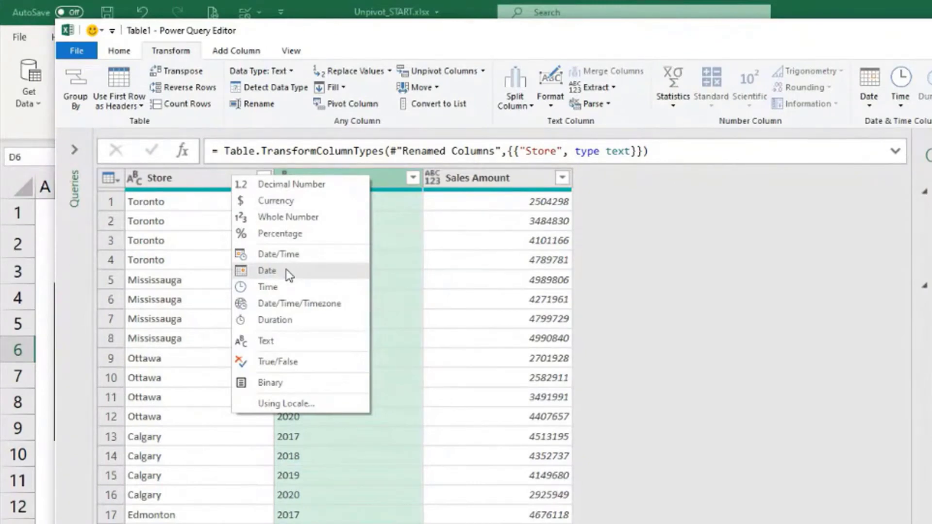
{"action": "left_click", "coordinate": [297, 218]}
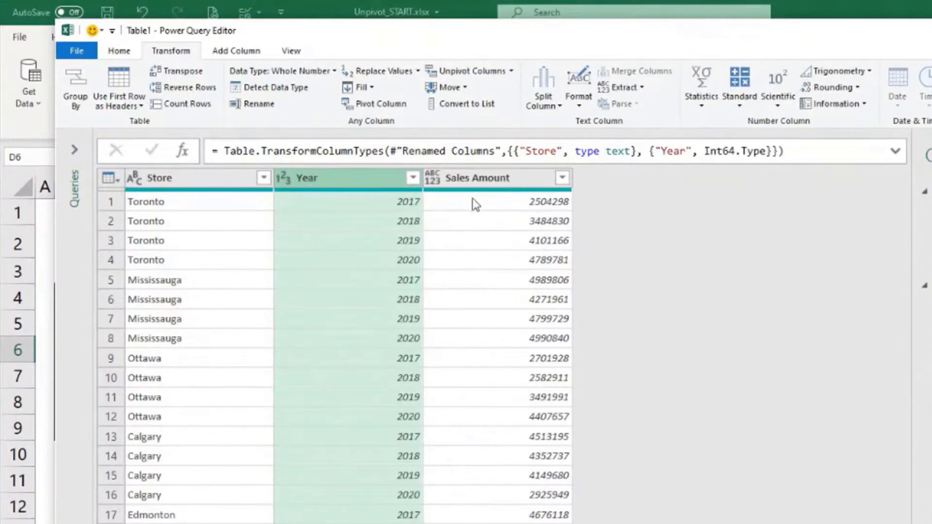
{"action": "left_click", "coordinate": [433, 178]}
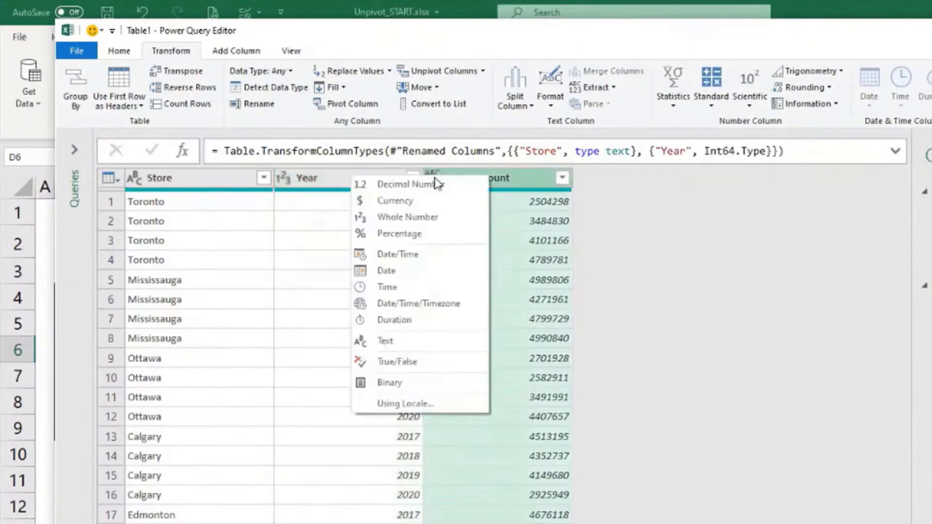
{"action": "left_click", "coordinate": [432, 207]}
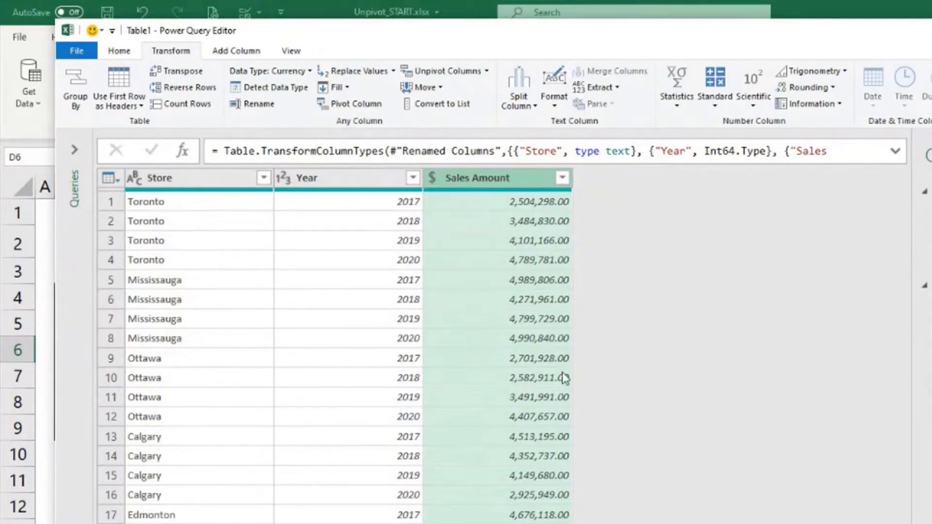
Close & Load the query as a table on the existing worksheet at cell H4.
{"action": "left_click", "coordinate": [119, 53]}
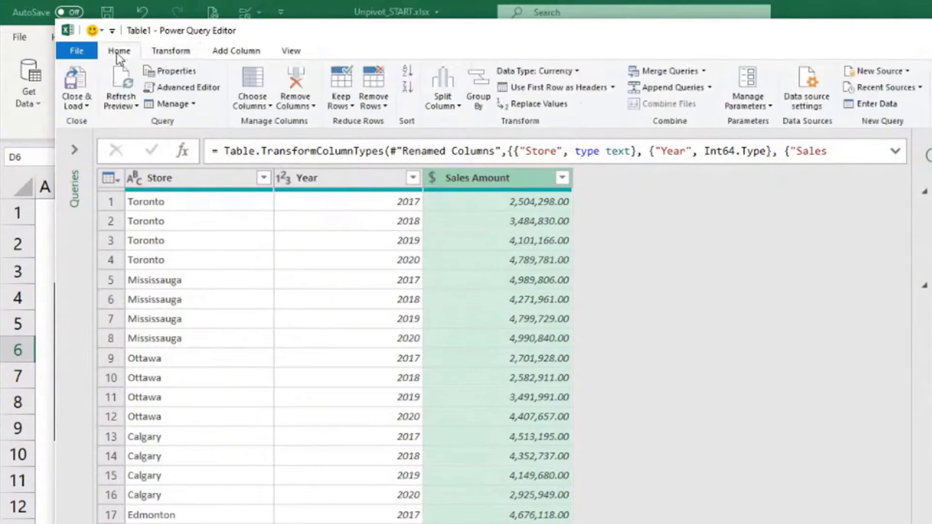
{"action": "left_click", "coordinate": [75, 105]}
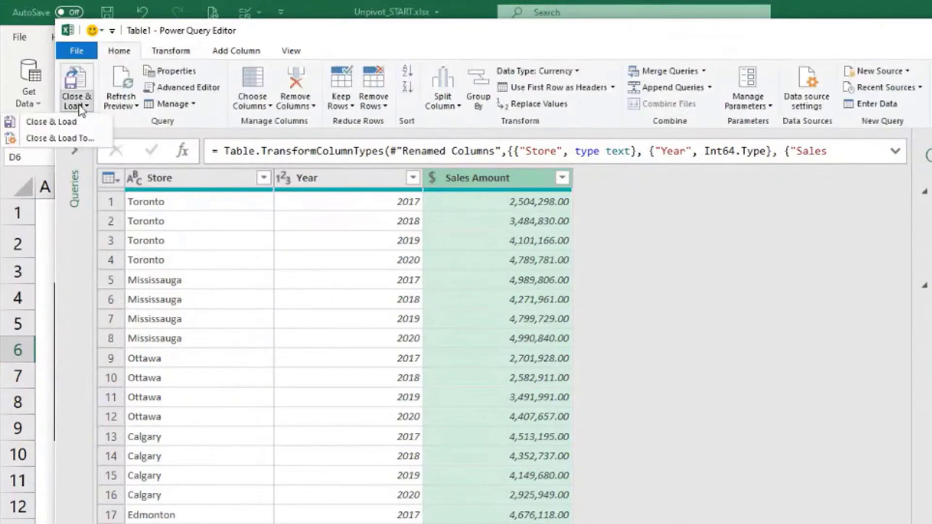
{"action": "left_click", "coordinate": [72, 139]}
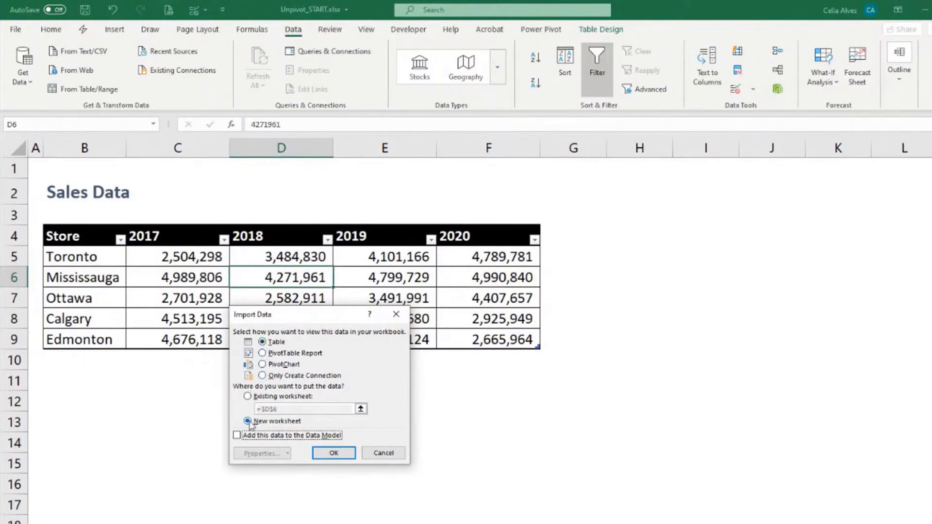
{"action": "left_click", "coordinate": [248, 396]}
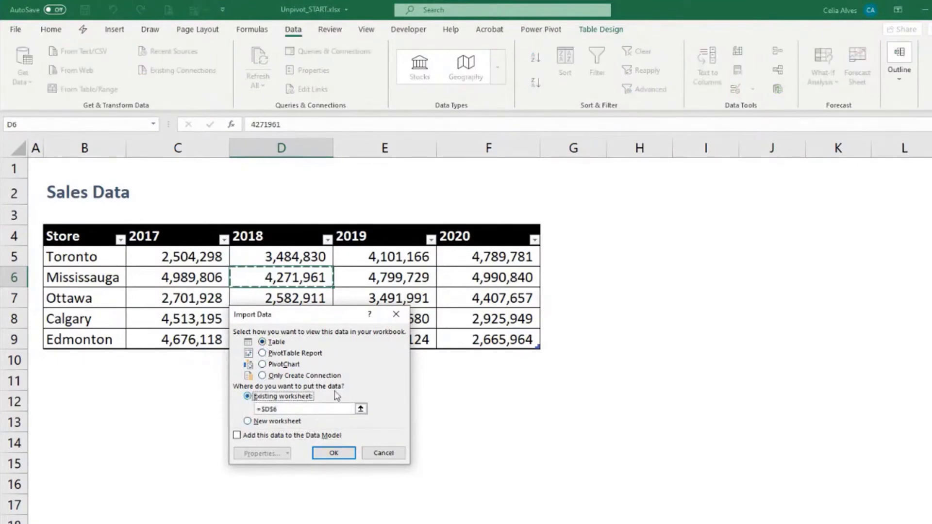
{"action": "left_click", "coordinate": [618, 236]}
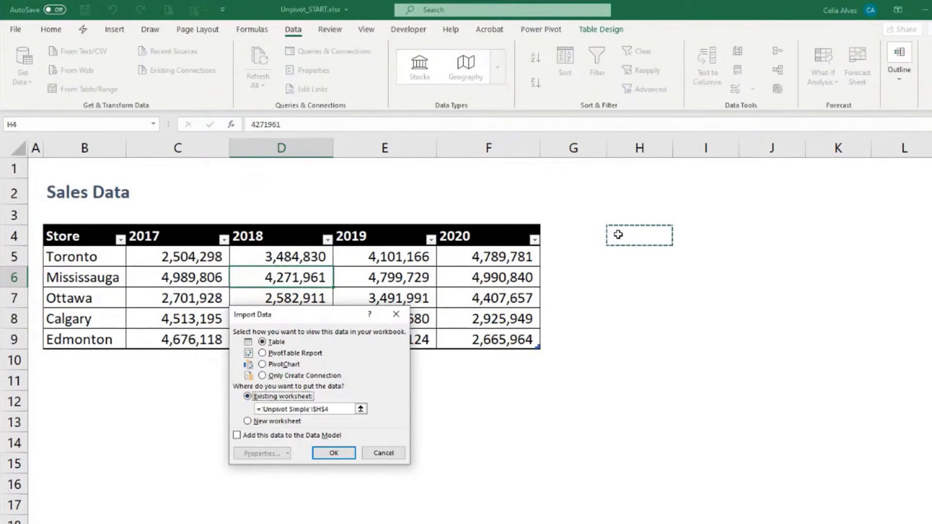
{"action": "left_click", "coordinate": [329, 457]}
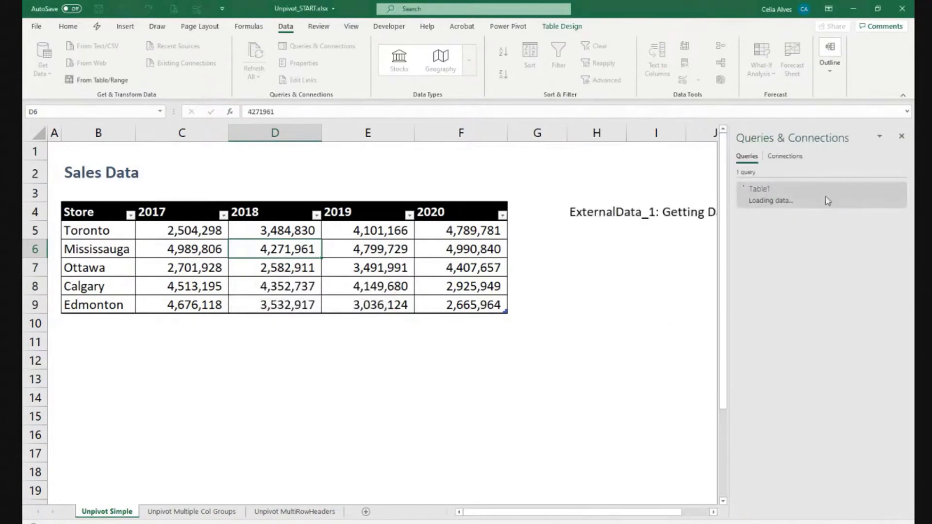
Close the queries pane and select the Sales Amount column including its header.
{"action": "left_click", "coordinate": [901, 136]}
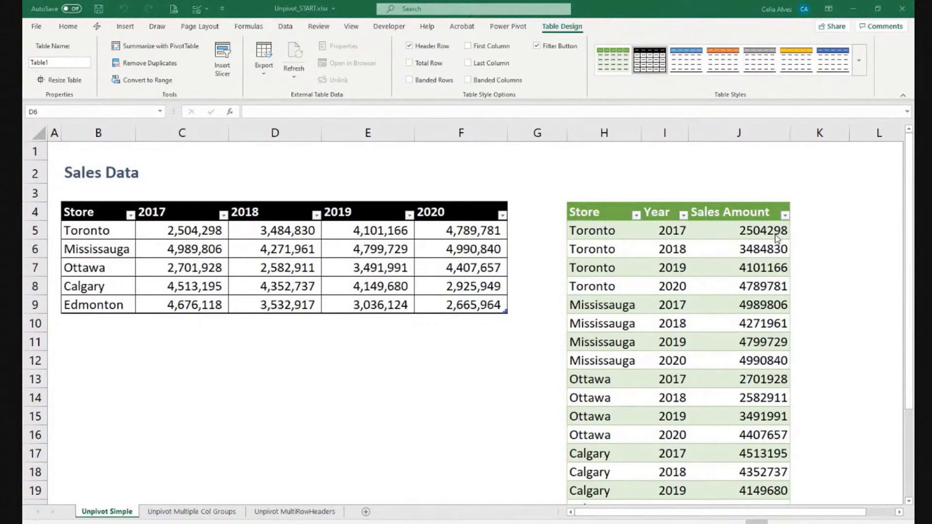
{"action": "scroll", "coordinate": [776, 238], "scroll_direction": "down", "scroll_amount": 2, "text": "ctrl"}
{"action": "scroll", "coordinate": [830, 268], "scroll_direction": "down", "scroll_amount": 1}
{"action": "scroll", "coordinate": [830, 269], "scroll_direction": "up", "scroll_amount": 1}
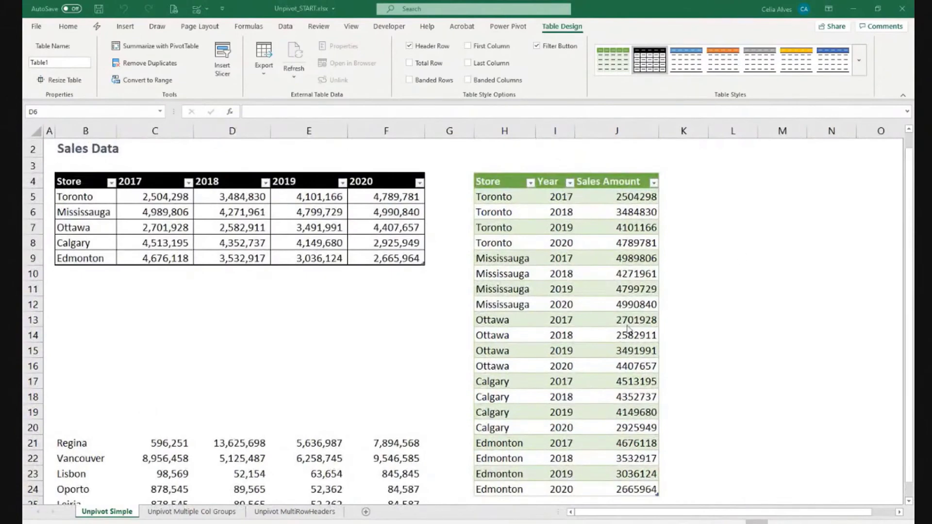
{"action": "left_click", "coordinate": [640, 180]}
{"action": "left_click", "coordinate": [640, 173]}
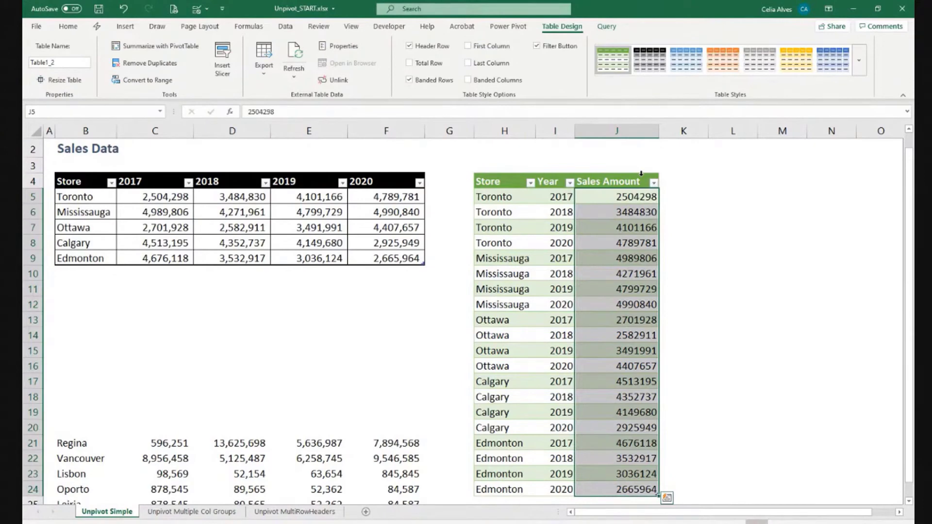
{"action": "left_click", "coordinate": [640, 174]}
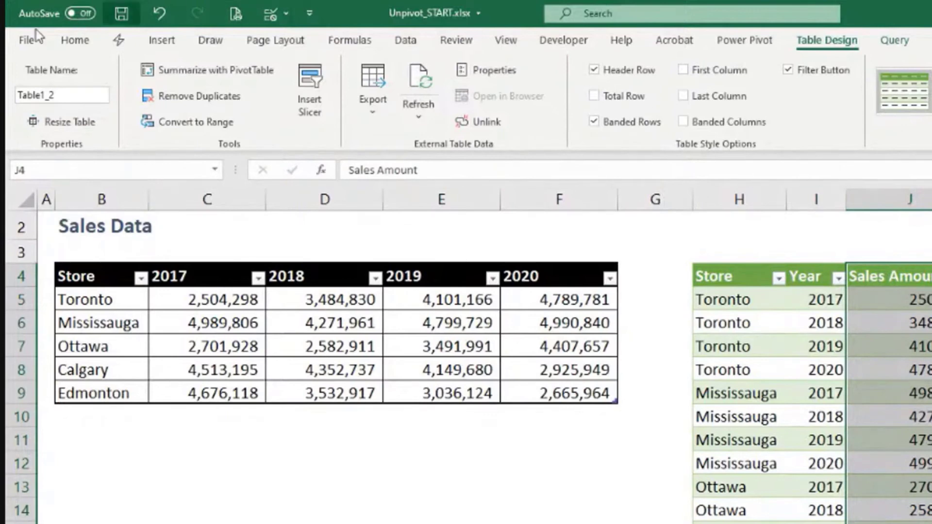
Format Sales Amount as Currency with symbol None and 0 decimal places.
{"action": "left_click", "coordinate": [74, 41]}
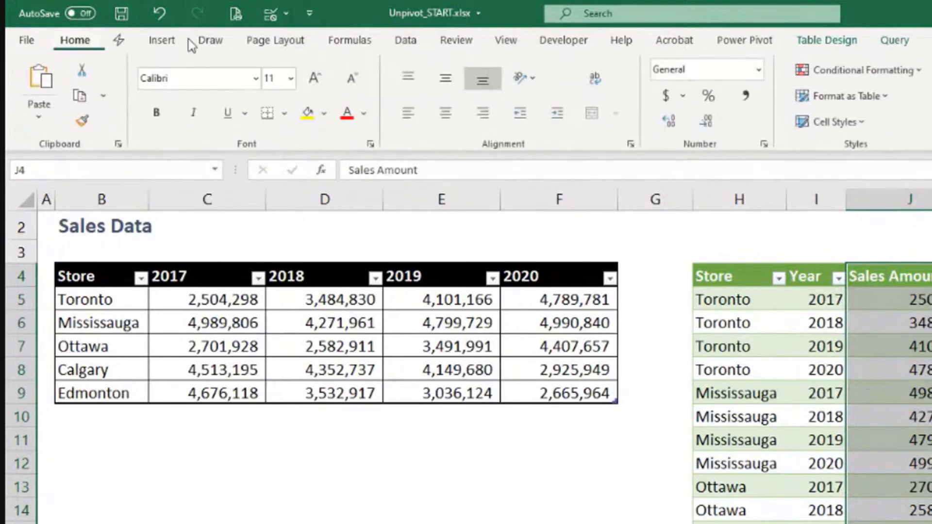
{"action": "left_click", "coordinate": [758, 70]}
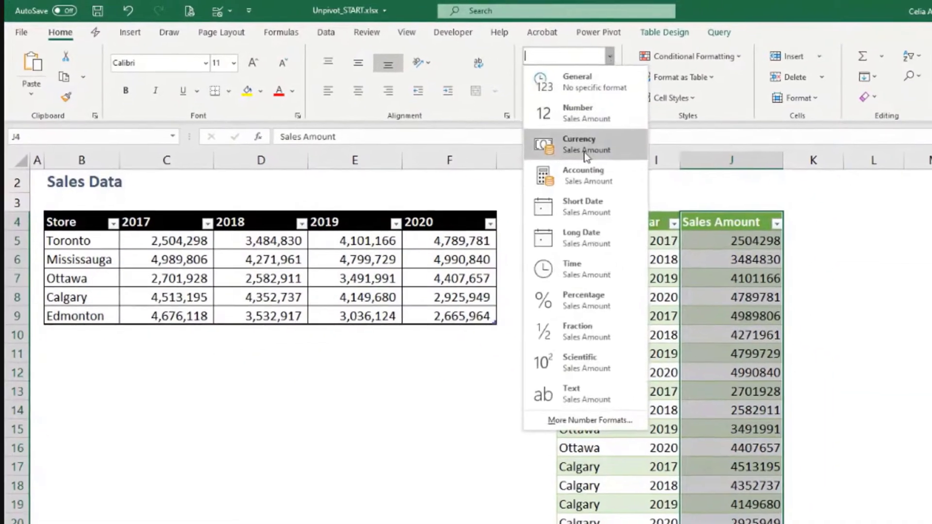
{"action": "left_click", "coordinate": [670, 166]}
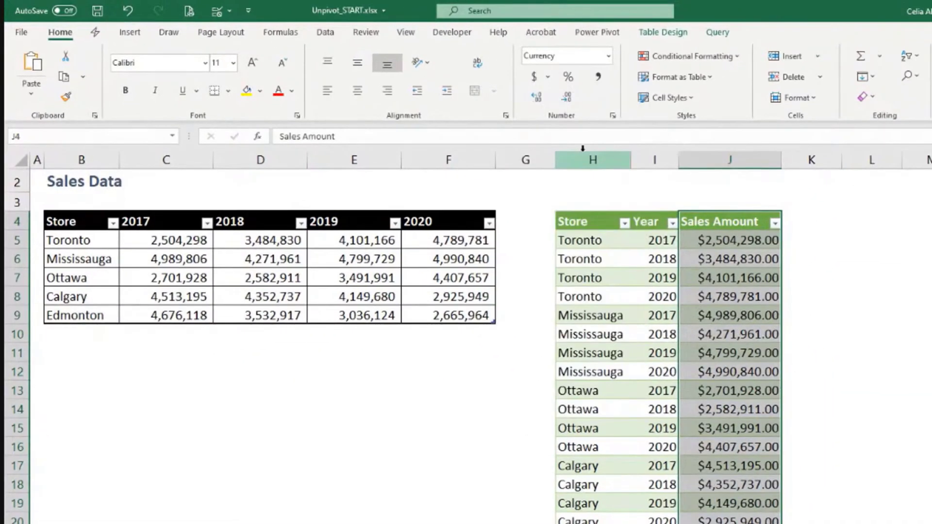
{"action": "left_click", "coordinate": [613, 116]}
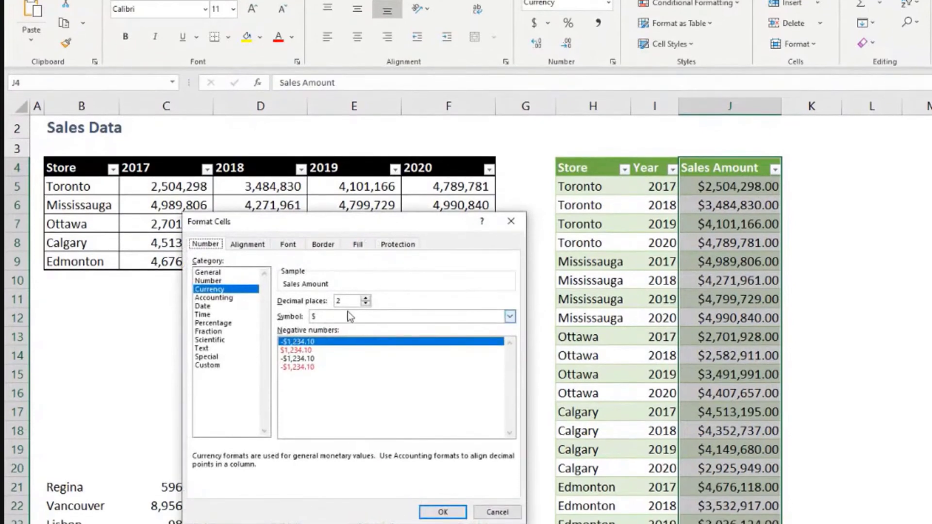
{"action": "left_click", "coordinate": [495, 318]}
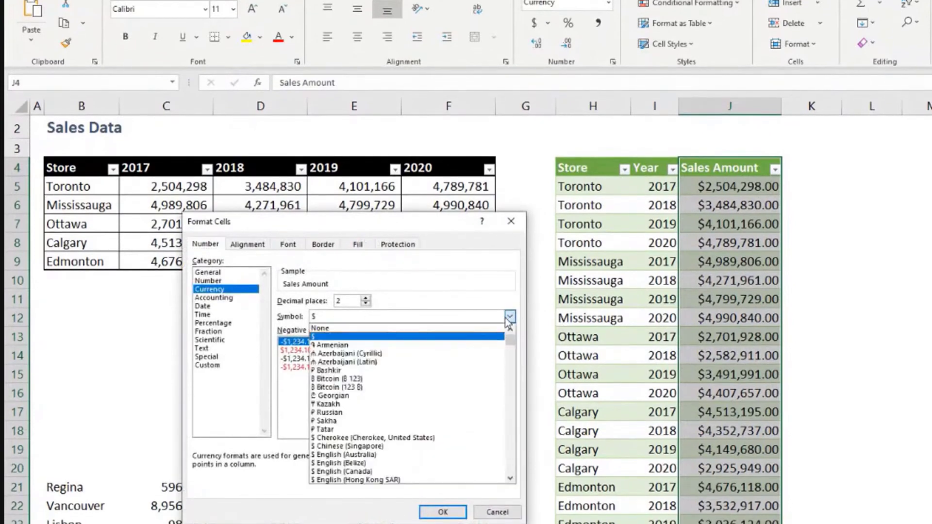
{"action": "left_click", "coordinate": [474, 329]}
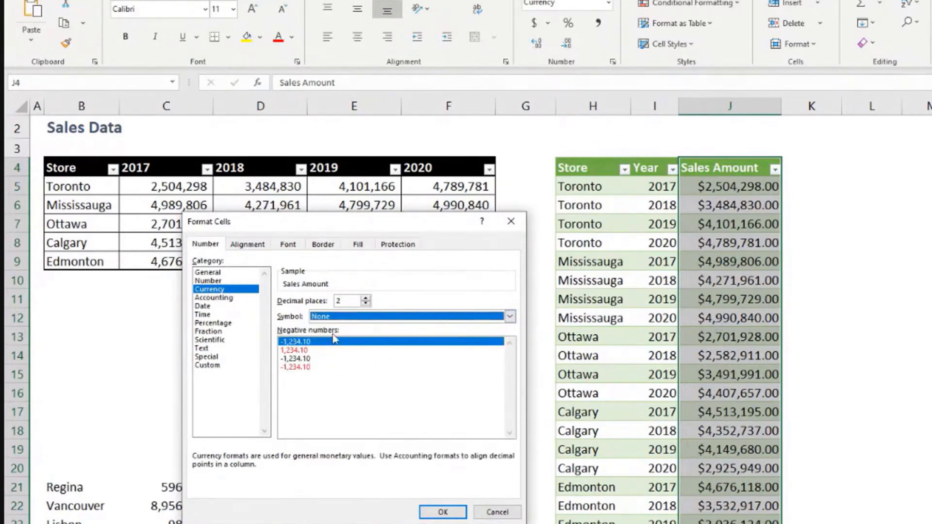
{"action": "left_click", "coordinate": [365, 305]}
{"action": "left_click", "coordinate": [365, 304]}
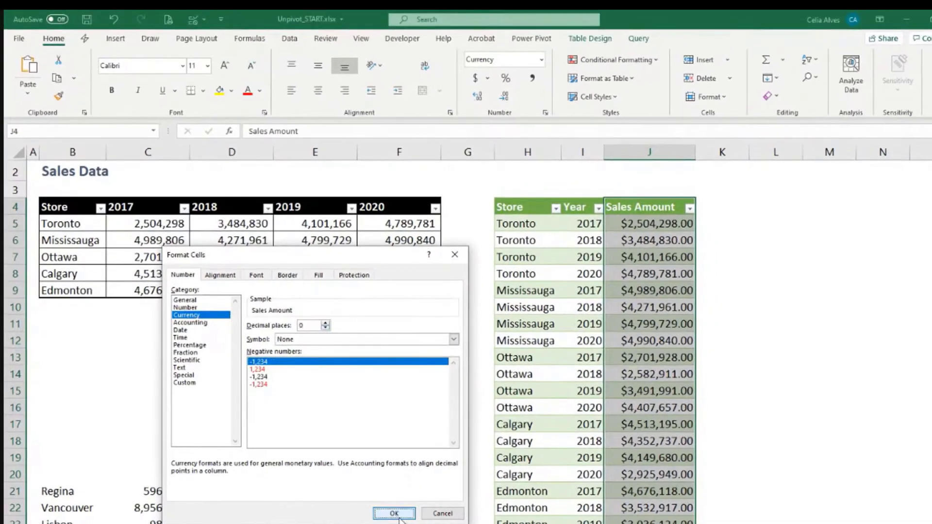
{"action": "left_click", "coordinate": [427, 513]}
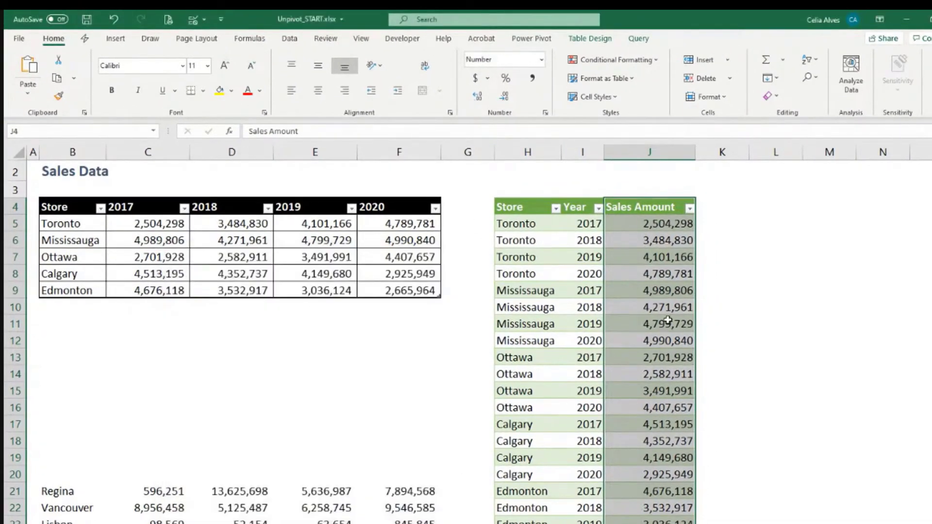
Drag the Regina row up into row 10, directly below the source sales table.
{"action": "left_click", "coordinate": [643, 290]}
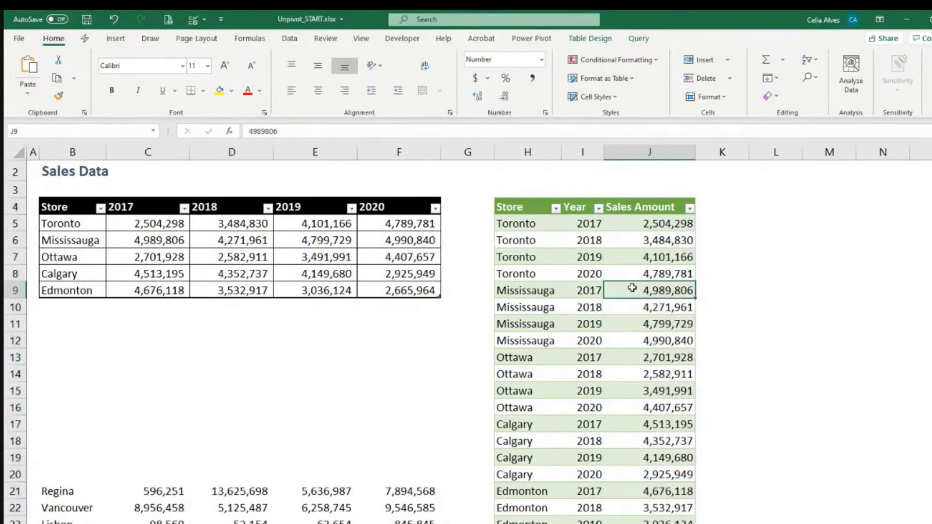
{"action": "left_click_drag", "start_coordinate": [47, 491], "coordinate": [364, 307]}
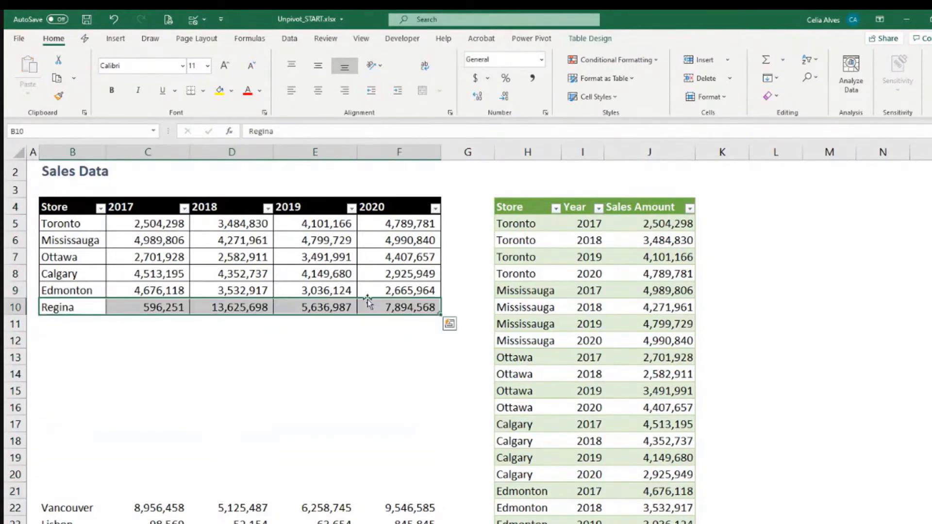
{"action": "left_click", "coordinate": [354, 276]}
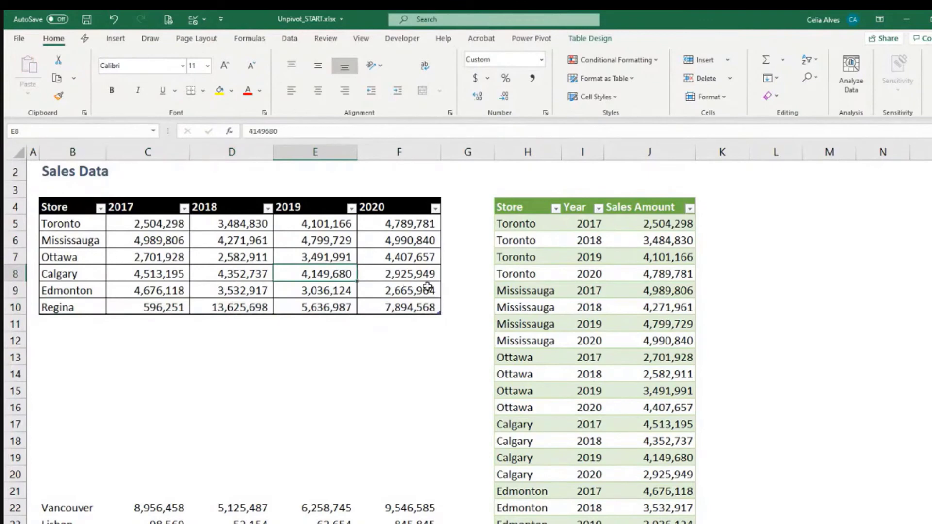
{"action": "left_click", "coordinate": [523, 297]}
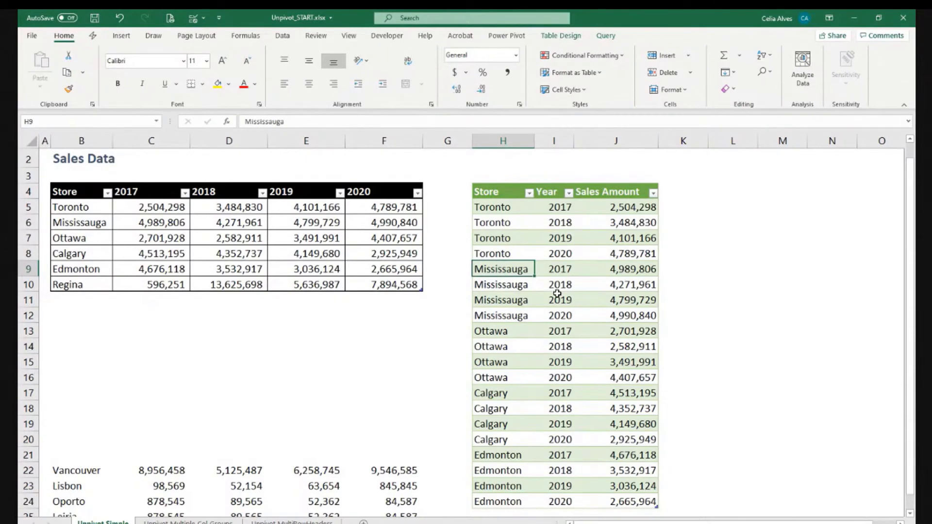
Refresh the query results table so Regina's 2017–2020 rows appear.
{"action": "scroll", "coordinate": [556, 294], "scroll_direction": "down", "scroll_amount": 1}
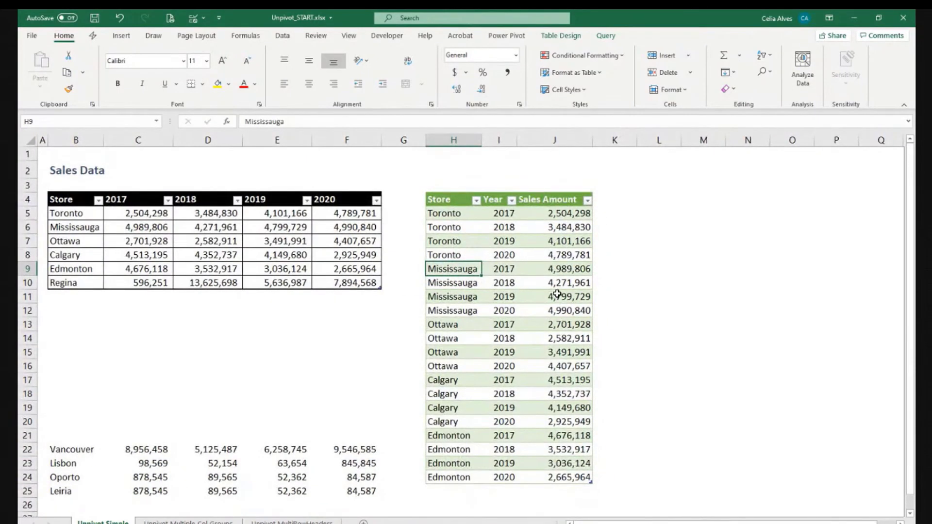
{"action": "scroll", "coordinate": [557, 294], "scroll_direction": "down", "scroll_amount": 1}
{"action": "right_click", "coordinate": [408, 259]}
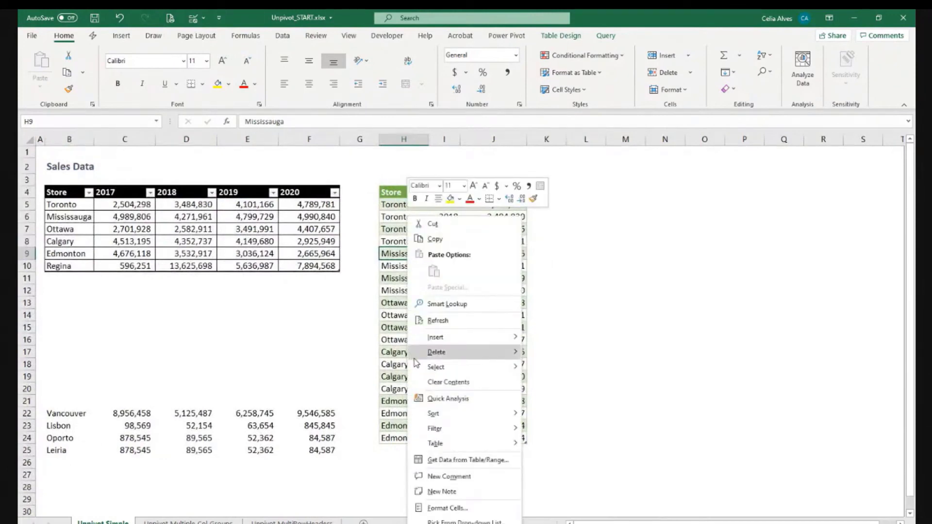
{"action": "left_click", "coordinate": [433, 321]}
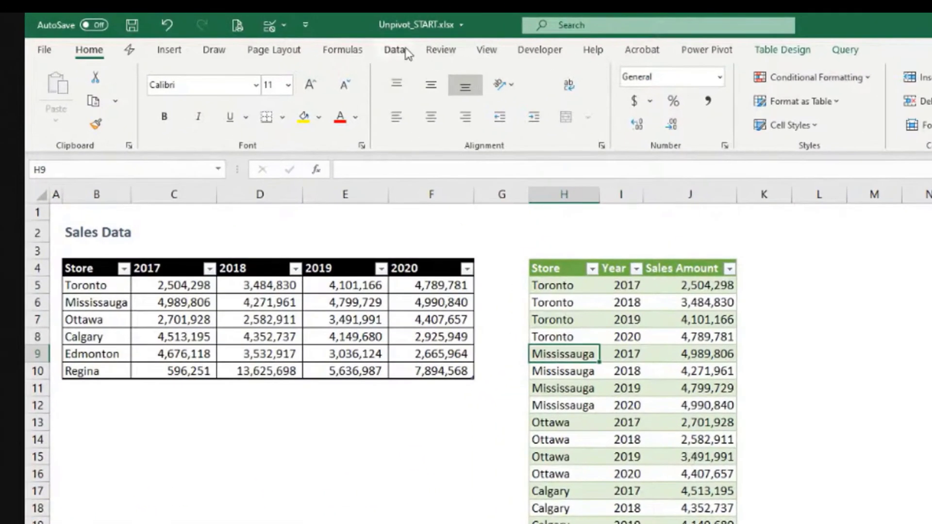
Check the results table's refresh properties, then move the Lisbon, Oporto and Leiria rows into rows 12–14 of the sales table.
{"action": "left_click", "coordinate": [395, 50]}
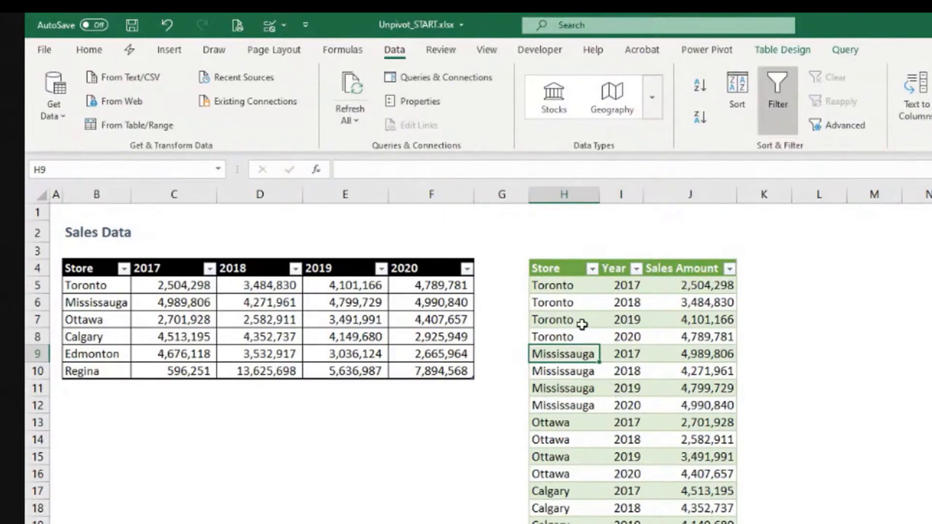
{"action": "left_click", "coordinate": [435, 109]}
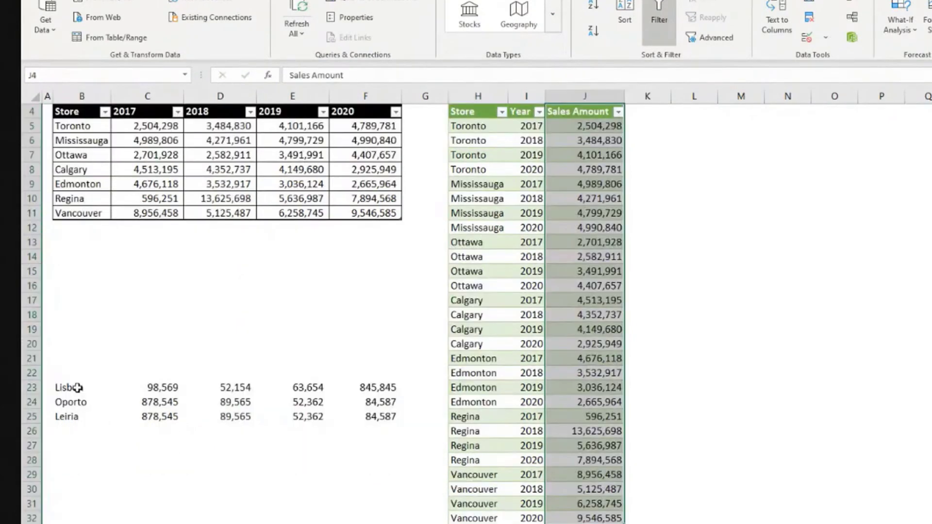
{"action": "left_click_drag", "start_coordinate": [72, 387], "coordinate": [378, 420]}
{"action": "left_click_drag", "start_coordinate": [332, 381], "coordinate": [343, 229]}
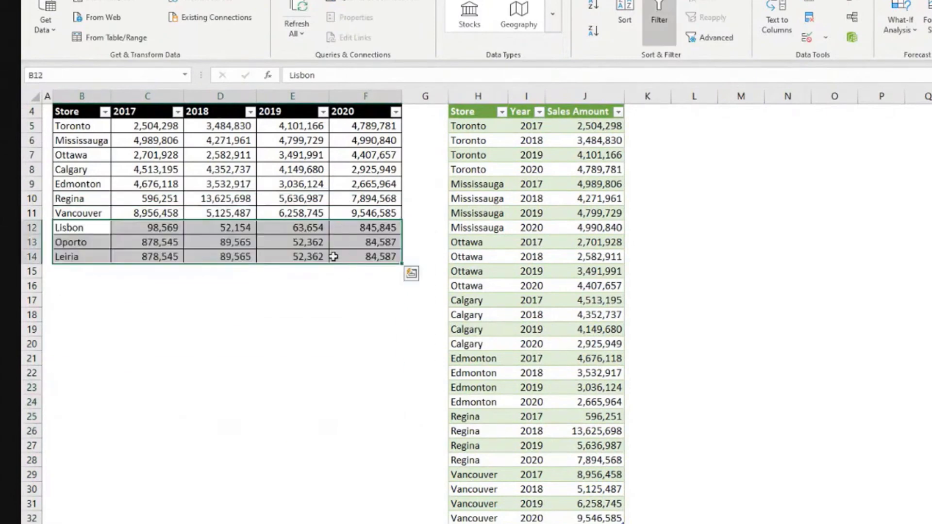
Refresh the query results table so Lisbon, Oporto and Leiria 2017–2020 rows appear through row 44.
{"action": "left_click", "coordinate": [296, 187]}
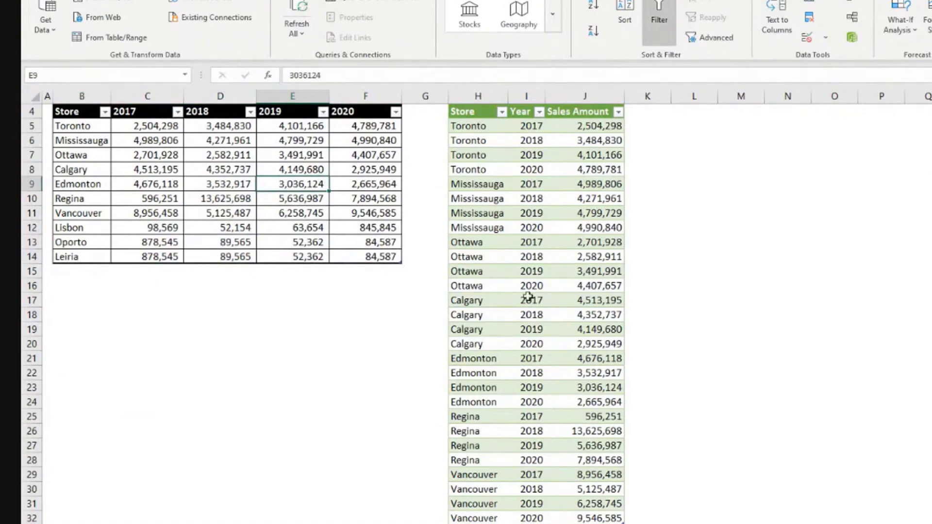
{"action": "right_click", "coordinate": [515, 291]}
{"action": "left_click", "coordinate": [546, 307]}
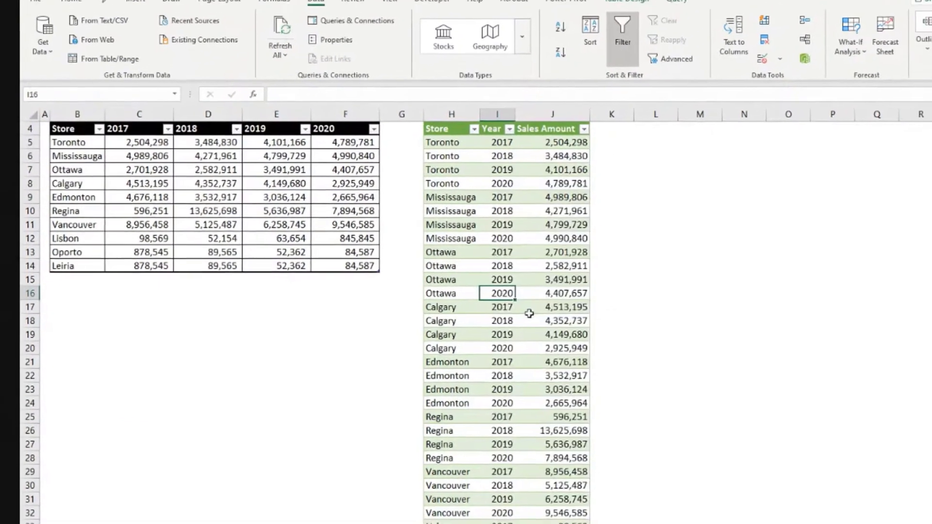
{"action": "scroll", "coordinate": [529, 314], "scroll_direction": "down", "scroll_amount": 5}
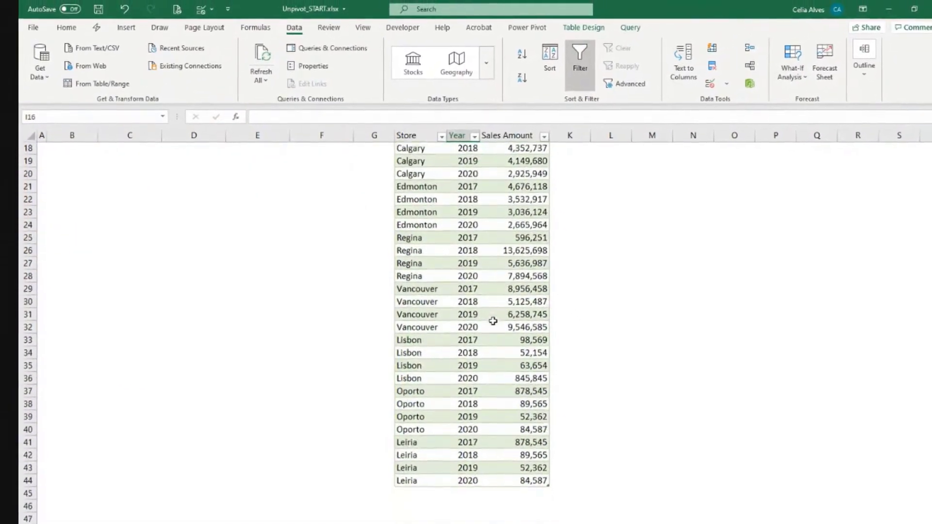
{"action": "scroll", "coordinate": [493, 321], "scroll_direction": "up", "scroll_amount": 6}
{"action": "left_click", "coordinate": [462, 280]}
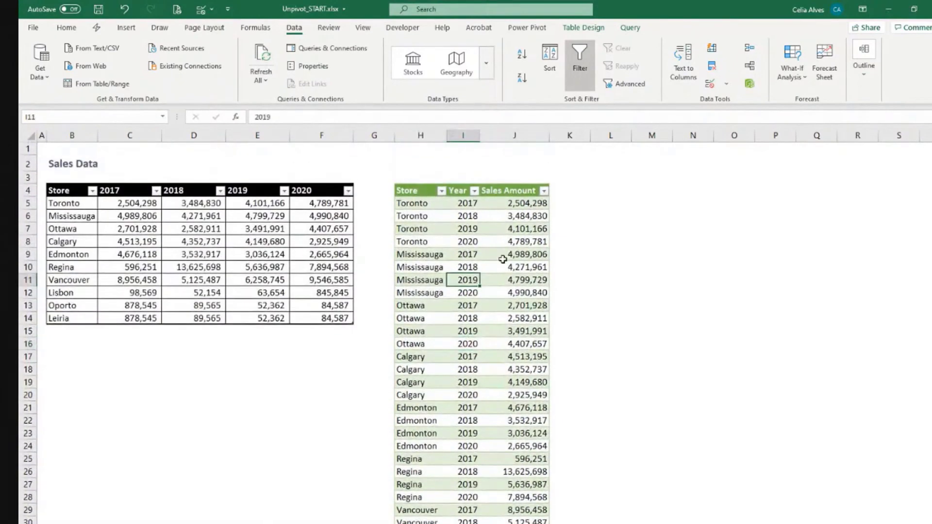